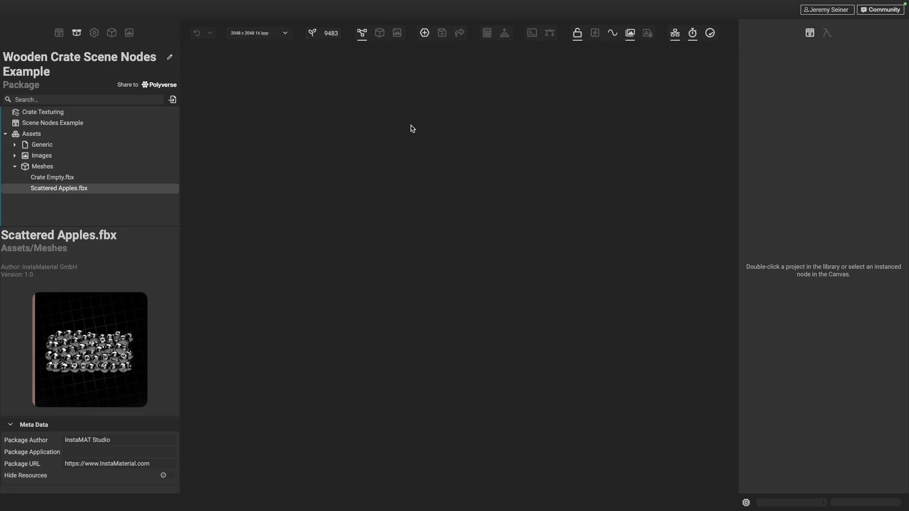
# - Create a new Element Graph project without a template and name it Crate Scene
pyautogui.click(424, 36)
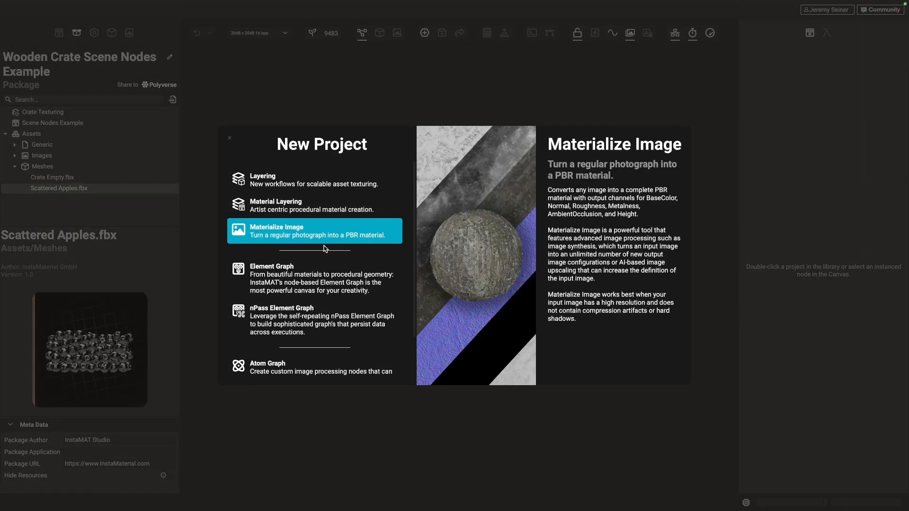
pyautogui.click(291, 286)
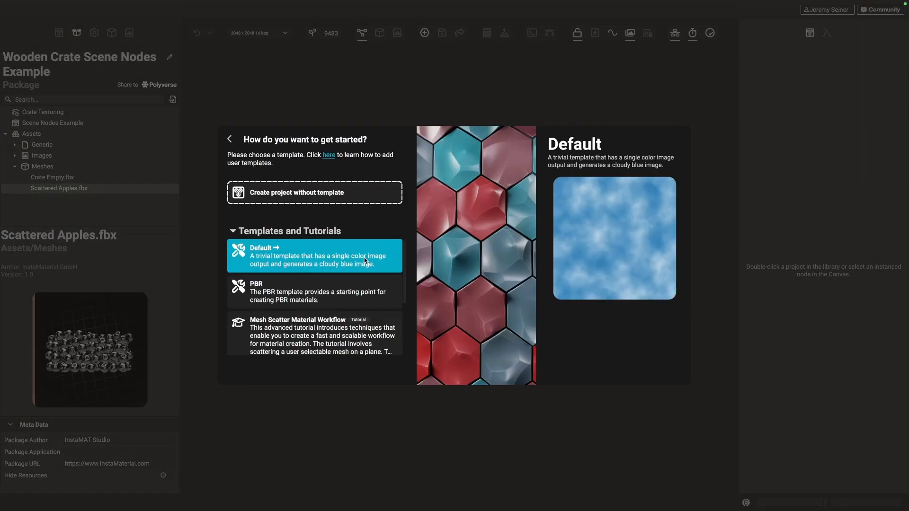
pyautogui.click(338, 200)
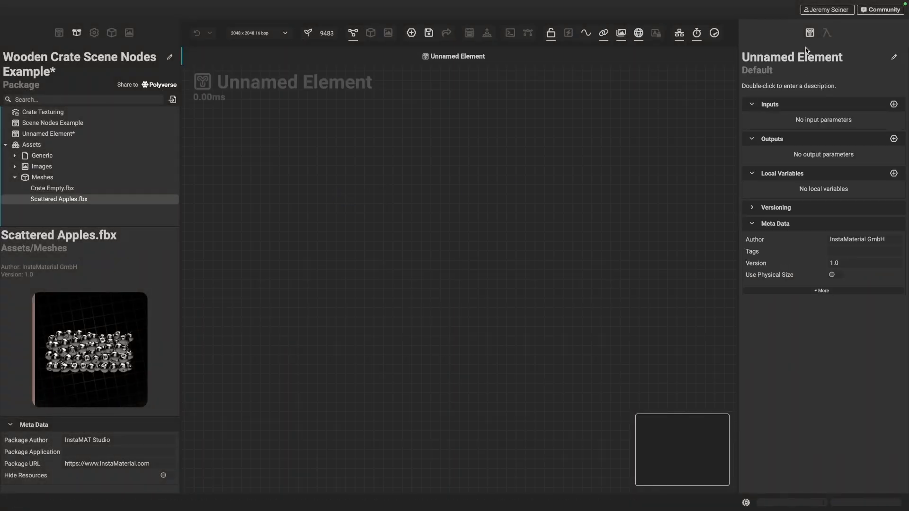
pyautogui.doubleClick(794, 58)
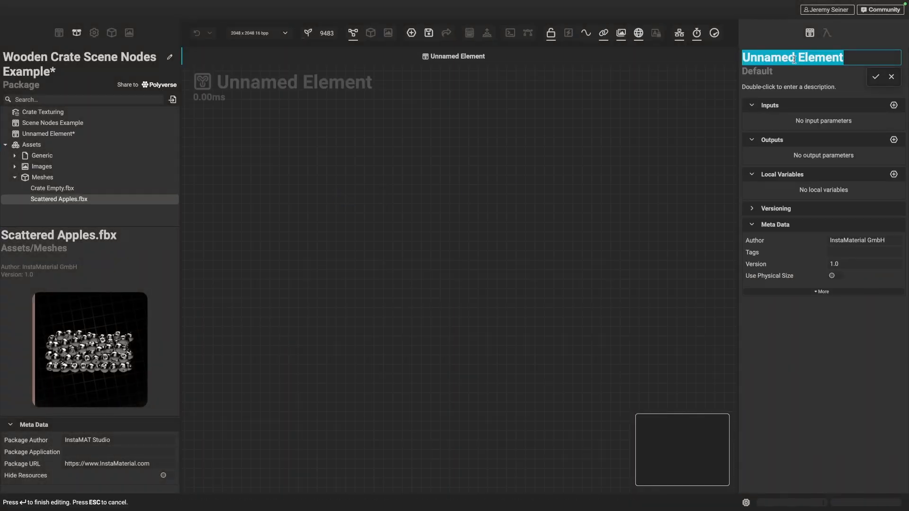
pyautogui.write('Crate Scene')
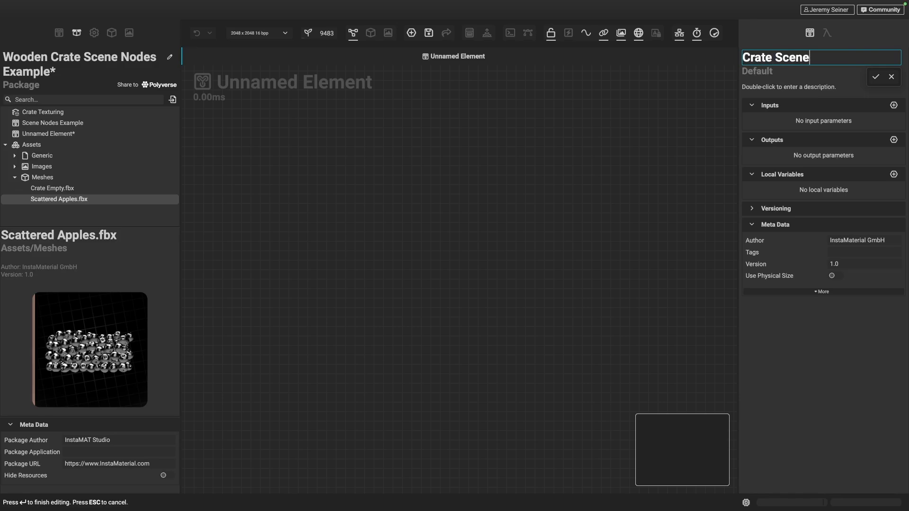
pyautogui.press('Return')
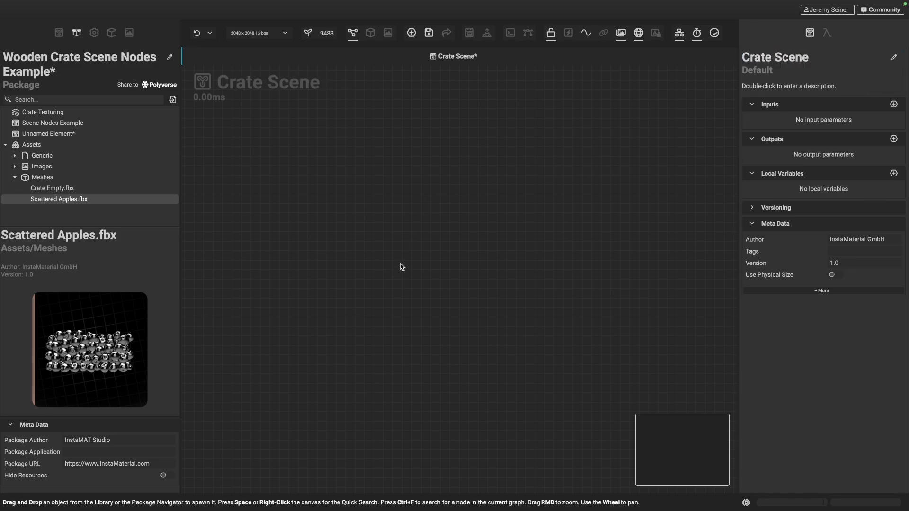
# - Add a Scene Create node to the empty graph canvas and place it where the node chain starts
pyautogui.press('space')
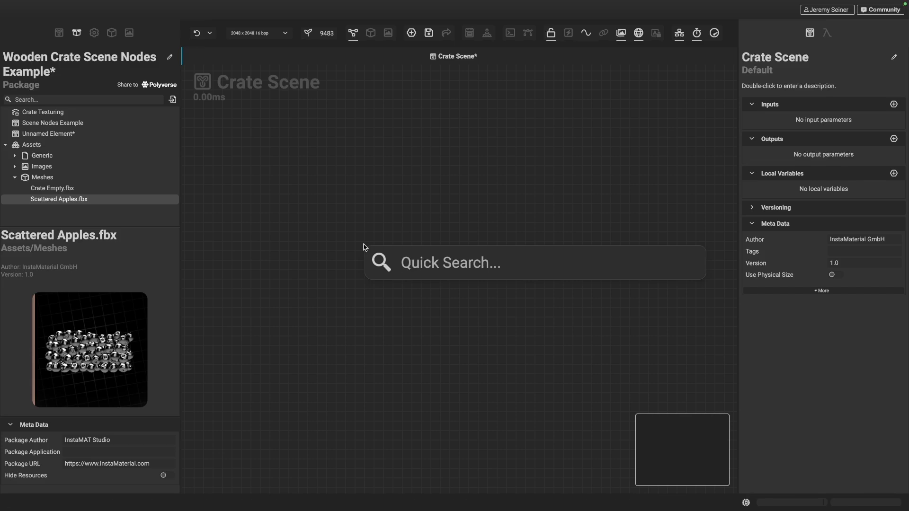
pyautogui.write('scene create')
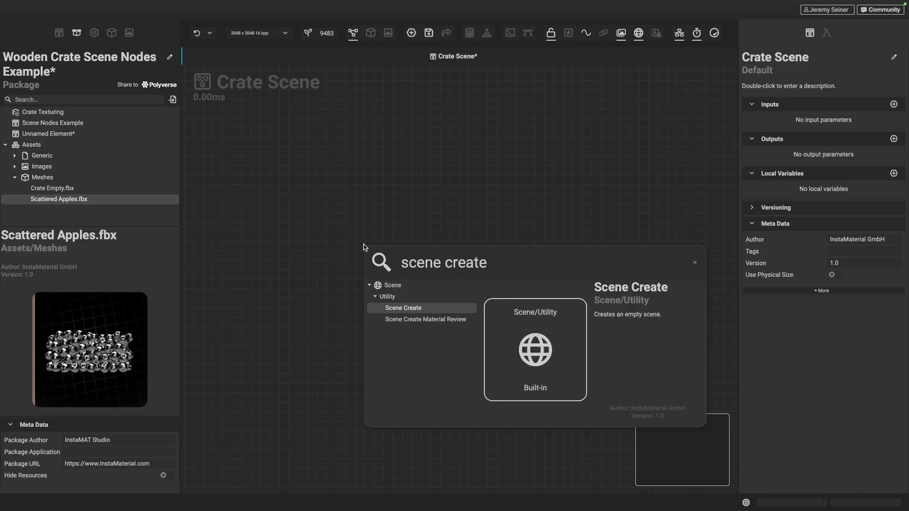
pyautogui.press('Return')
pyautogui.moveTo(402, 297); pyautogui.dragTo(327, 260)
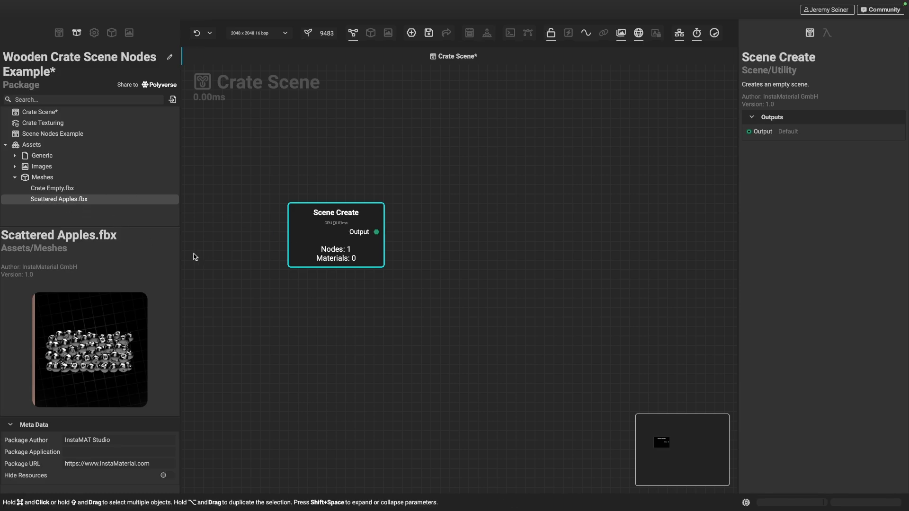
# - Bring the Crate Empty.fbx mesh into the graph and place its node below Scene Create
pyautogui.click(51, 188)
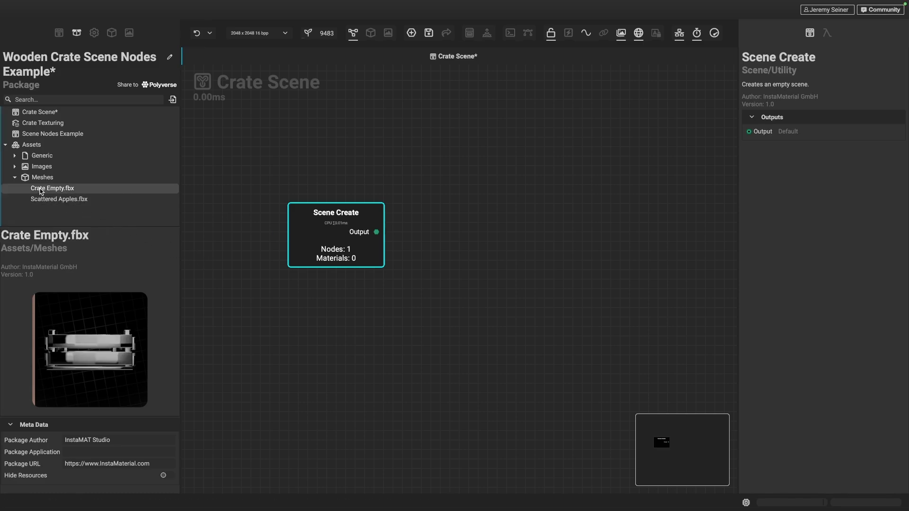
pyautogui.moveTo(41, 191); pyautogui.dragTo(379, 304)
pyautogui.moveTo(436, 332); pyautogui.dragTo(351, 324)
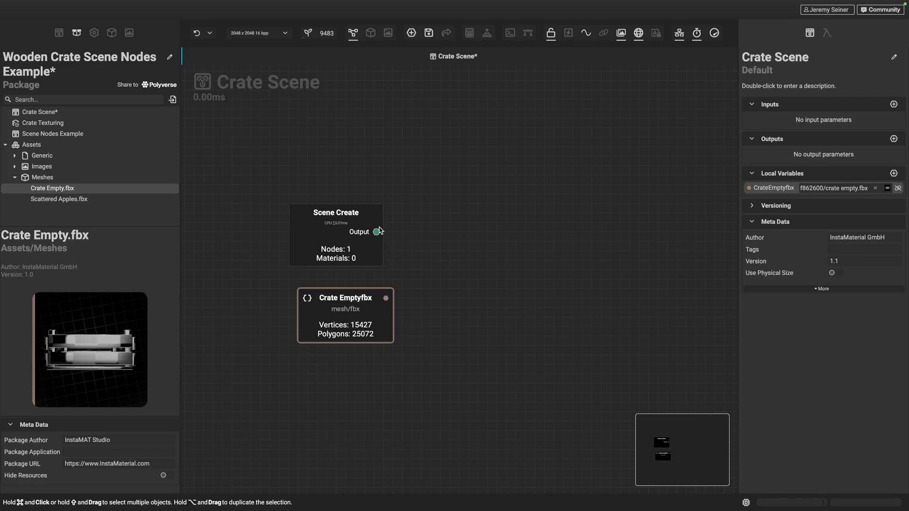
# - Look through the nodes available in the library's Scene category, then return to the package contents
pyautogui.click(59, 33)
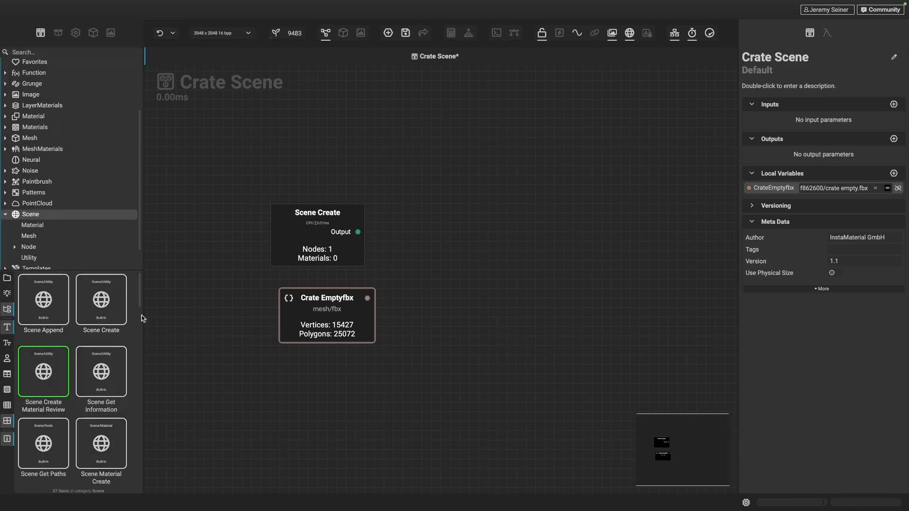
pyautogui.scroll(-4, 140, 315)
pyautogui.scroll(-6, 134, 339)
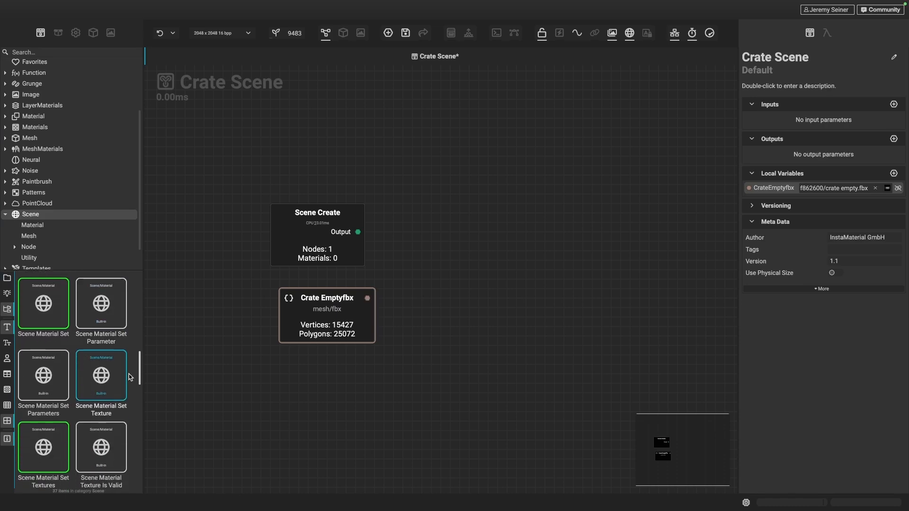
pyautogui.scroll(-5, 123, 407)
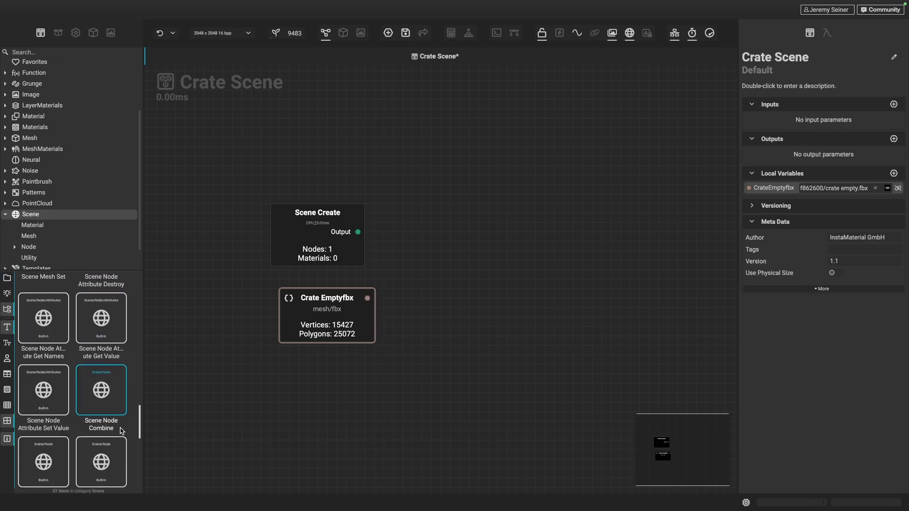
pyautogui.scroll(-3, 122, 455)
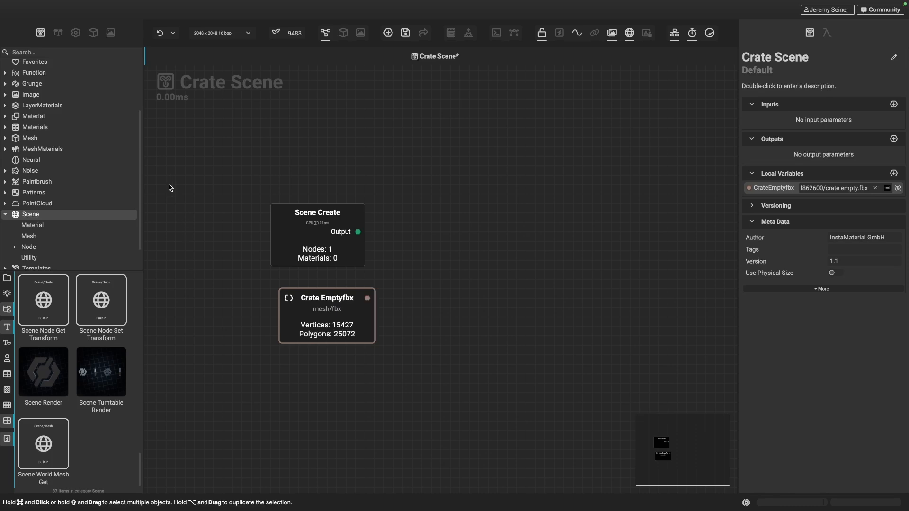
pyautogui.click(58, 33)
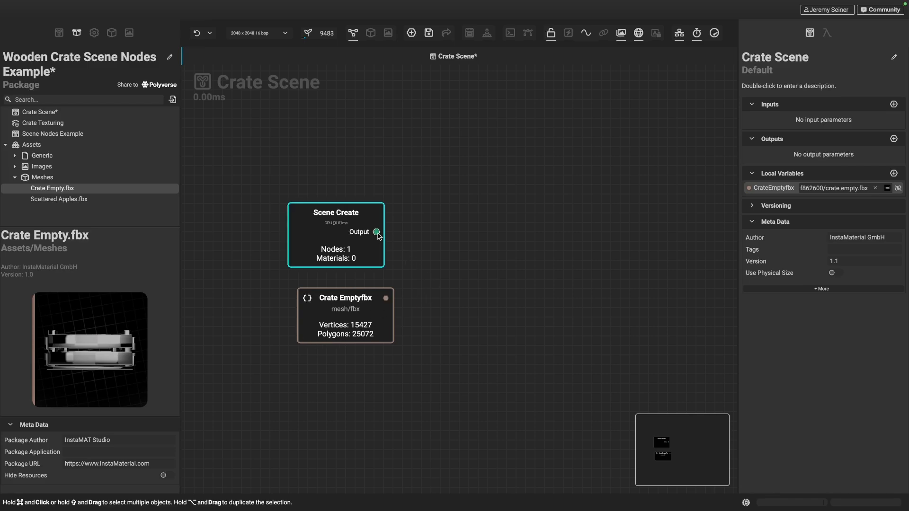
# - Add a Scene Mesh Set node fed by the Scene Create output and connect the crate mesh to its Mesh input
pyautogui.moveTo(376, 232); pyautogui.dragTo(449, 234)
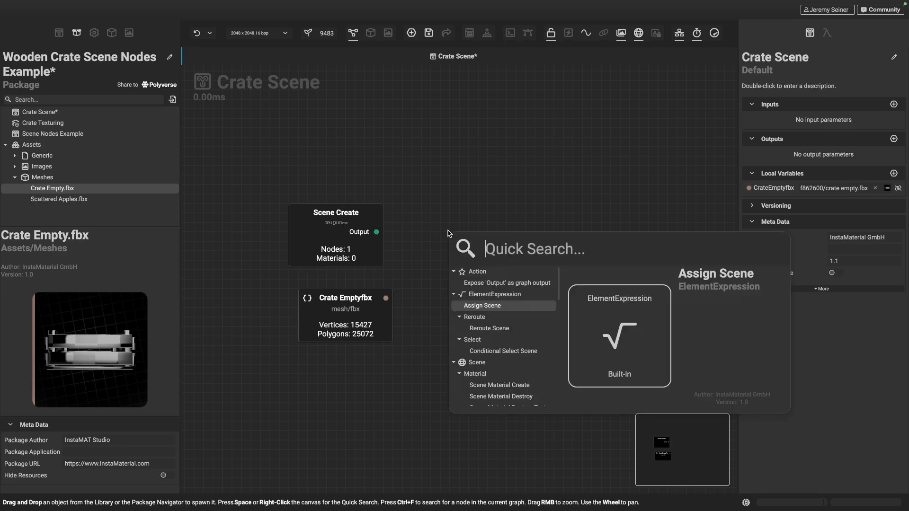
pyautogui.write('scene mesh set')
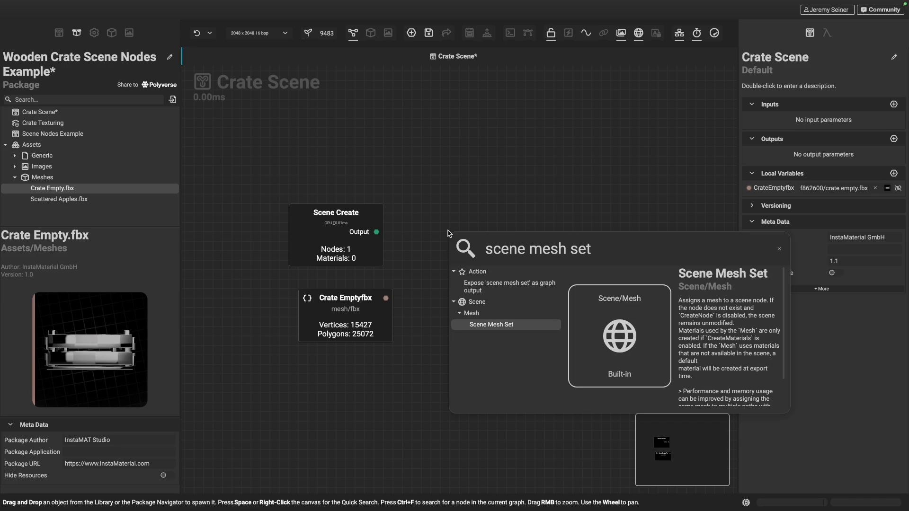
pyautogui.press('Return')
pyautogui.moveTo(487, 259); pyautogui.dragTo(487, 233)
pyautogui.moveTo(522, 366); pyautogui.dragTo(460, 369)
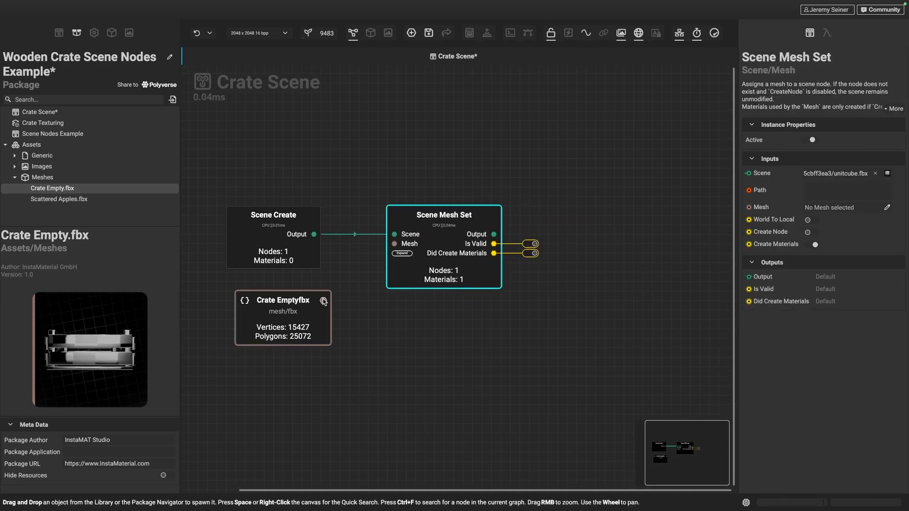
pyautogui.moveTo(324, 301); pyautogui.dragTo(394, 243)
# - Enable Create Node on the Scene Mesh Set node and set its path to Crate
pyautogui.click(436, 233)
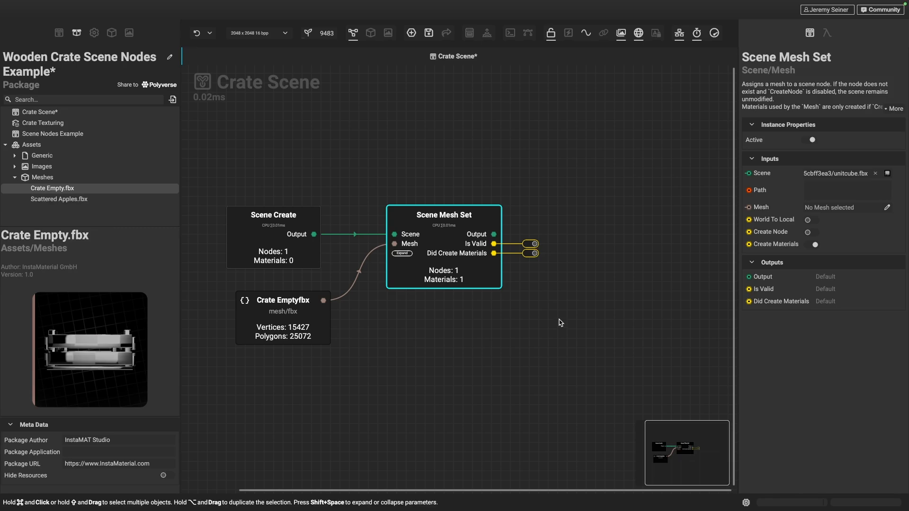
pyautogui.click(810, 233)
pyautogui.click(821, 194)
pyautogui.write('Crate')
# - Try the nested path Desk|Crate on the Scene Mesh Set node, and restore the path to Crate
pyautogui.doubleClick(834, 188)
pyautogui.press('BackSpace')
pyautogui.write('Desk')
pyautogui.write('|Crate')
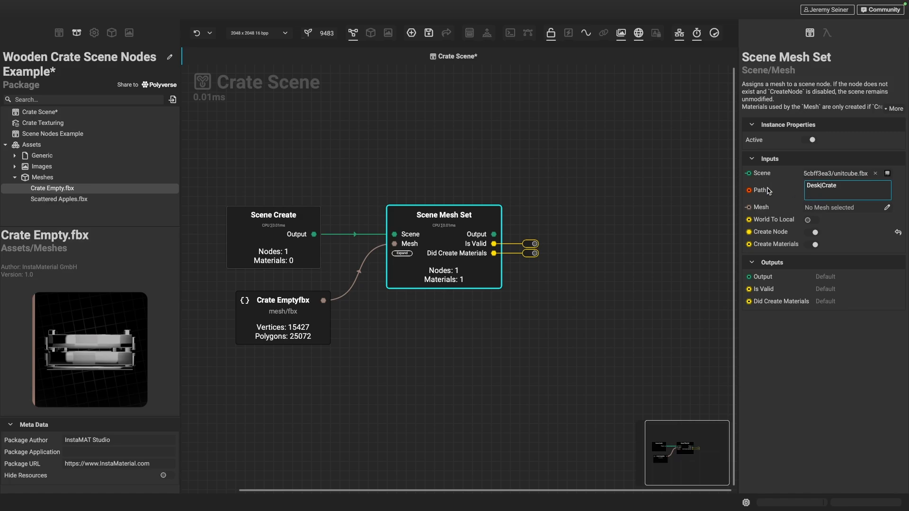
pyautogui.doubleClick(853, 187)
pyautogui.press('BackSpace')
pyautogui.write('Crate')
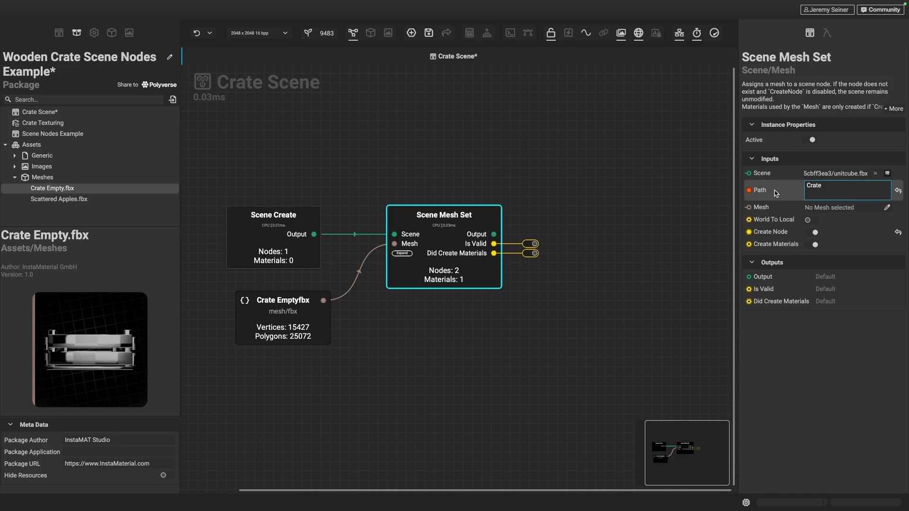
# - Add a Scene Render node connected to the Output of the Scene Mesh Set node
pyautogui.moveTo(599, 294); pyautogui.dragTo(577, 290, button='middle')
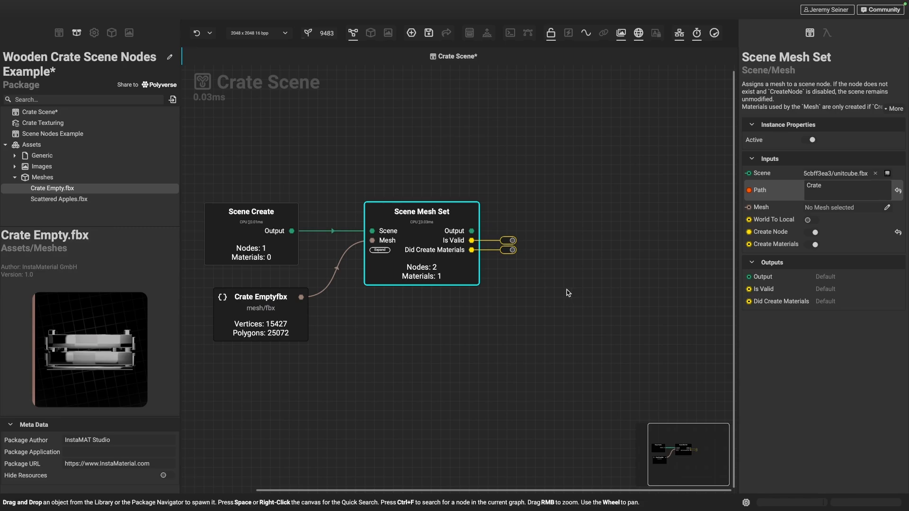
pyautogui.moveTo(471, 231); pyautogui.dragTo(590, 232)
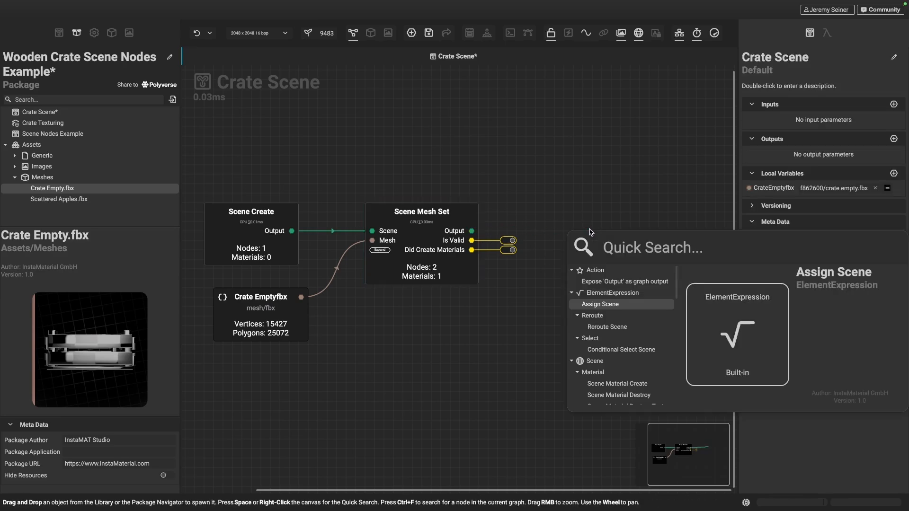
pyautogui.write('render')
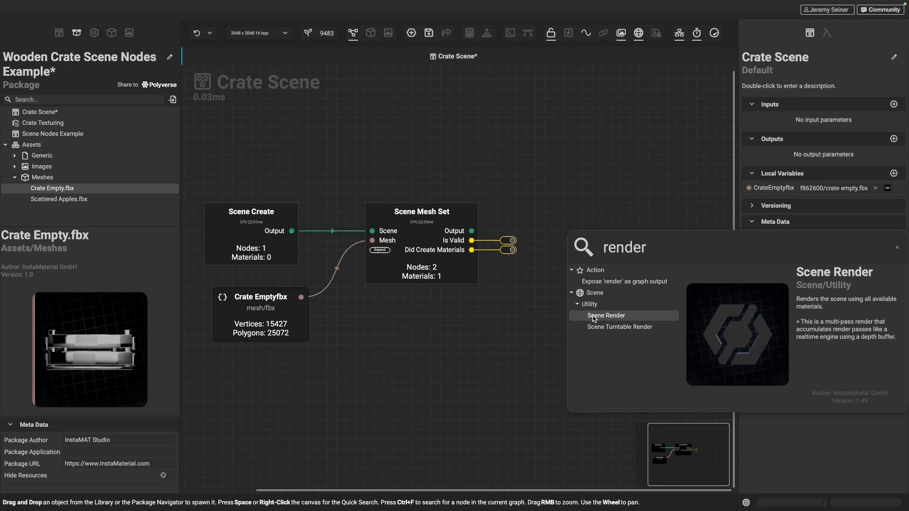
pyautogui.click(622, 318)
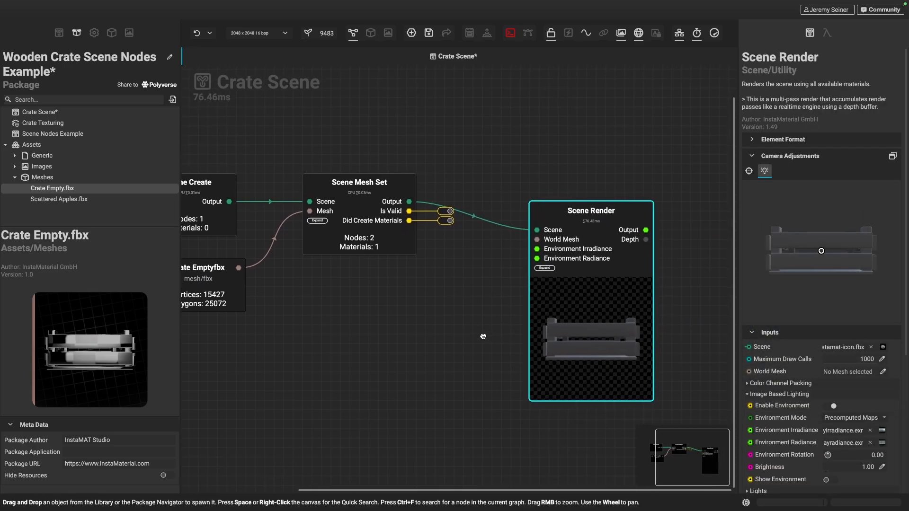
# - Orbit the Scene Render camera to an angled view into the crate and raise the environment brightness to 4.35
pyautogui.moveTo(821, 251); pyautogui.dragTo(812, 269)
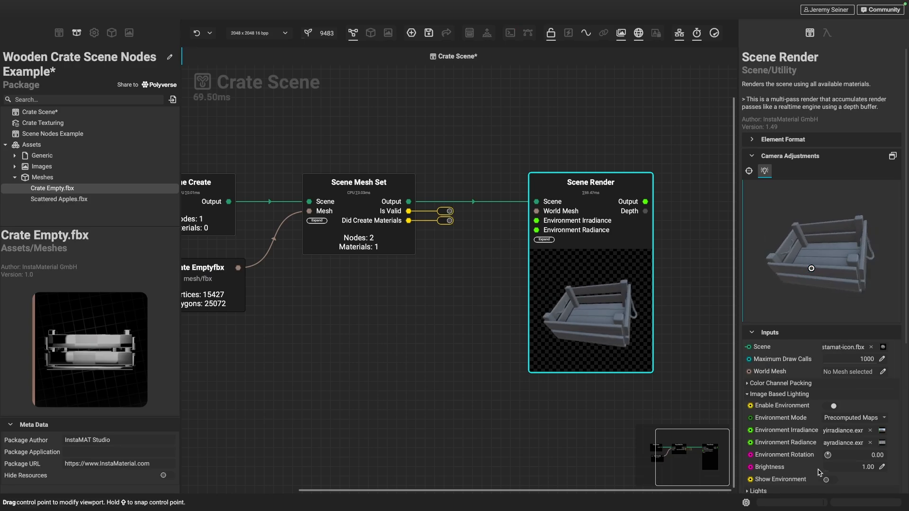
pyautogui.moveTo(840, 468); pyautogui.dragTo(847, 470)
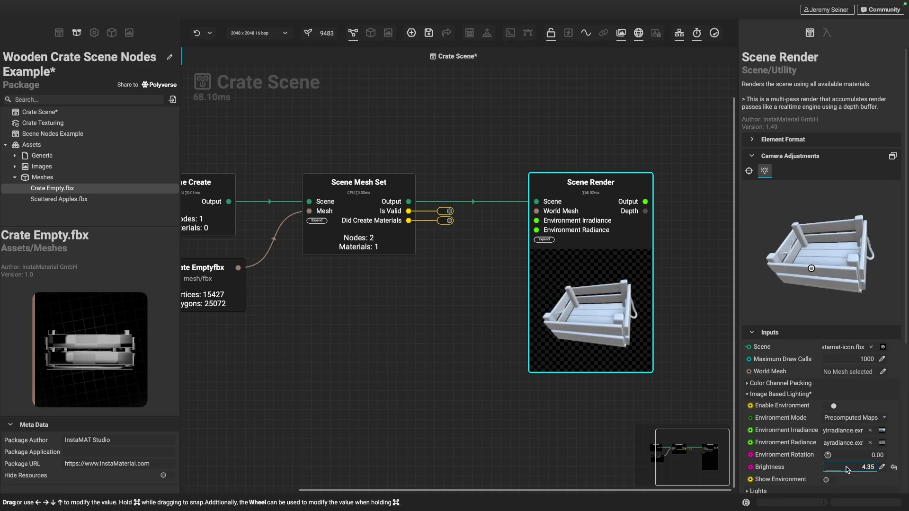
# - Move the Scene Render node farther from Scene Mesh Set and add the Scattered Apples.fbx mesh to the free space below the chain
pyautogui.moveTo(562, 312); pyautogui.dragTo(591, 312)
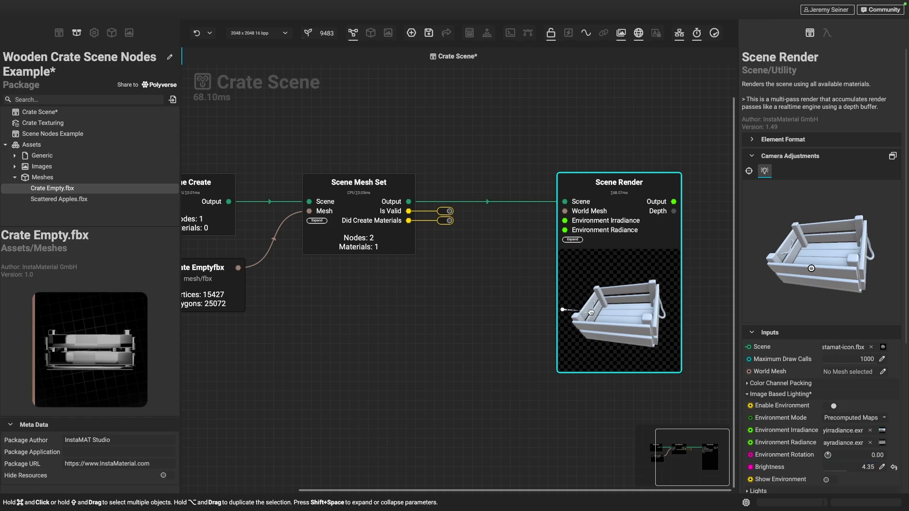
pyautogui.hscroll(-3, 455, 349)
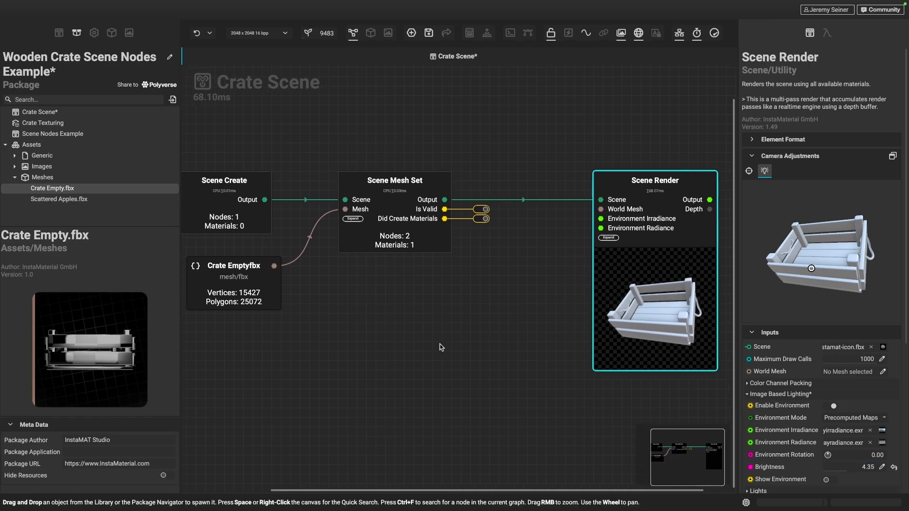
pyautogui.scroll(-2, 387, 351)
pyautogui.moveTo(386, 351); pyautogui.dragTo(393, 350, button='middle')
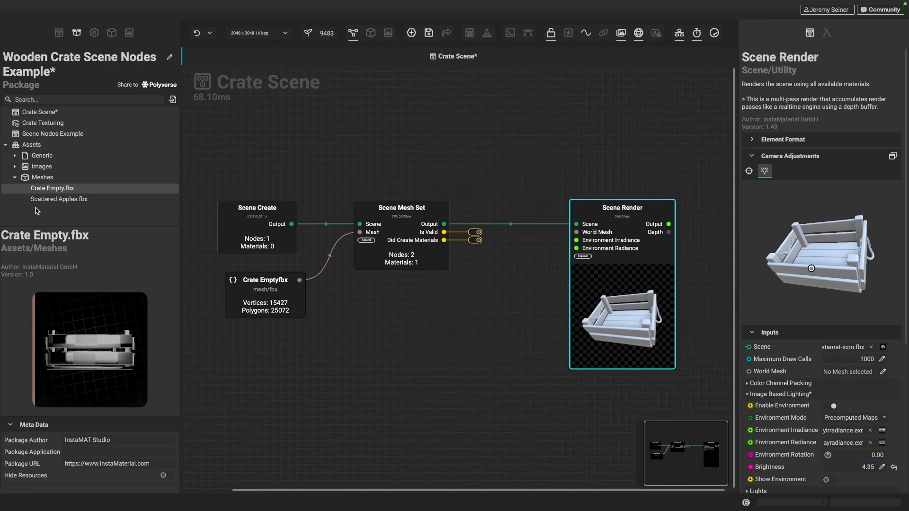
pyautogui.moveTo(605, 314); pyautogui.dragTo(637, 313)
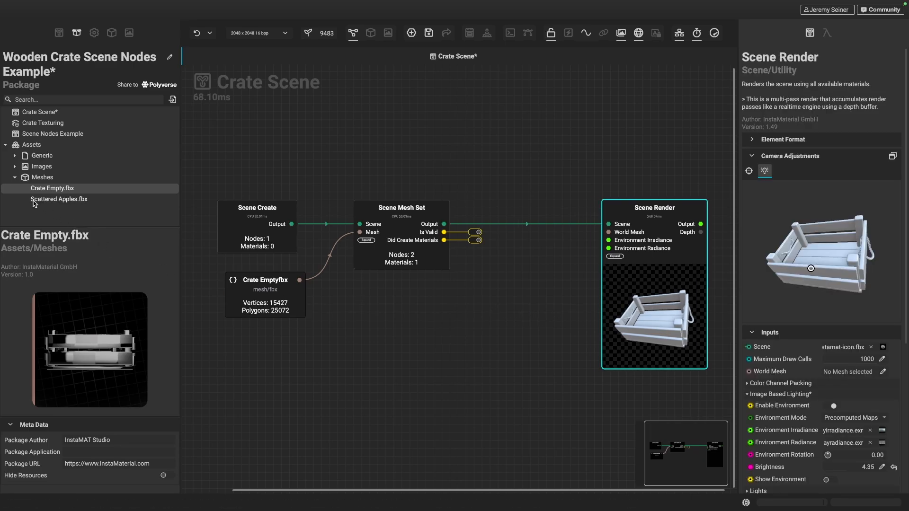
pyautogui.moveTo(58, 199); pyautogui.dragTo(375, 317)
pyautogui.moveTo(489, 343); pyautogui.dragTo(458, 359, button='middle')
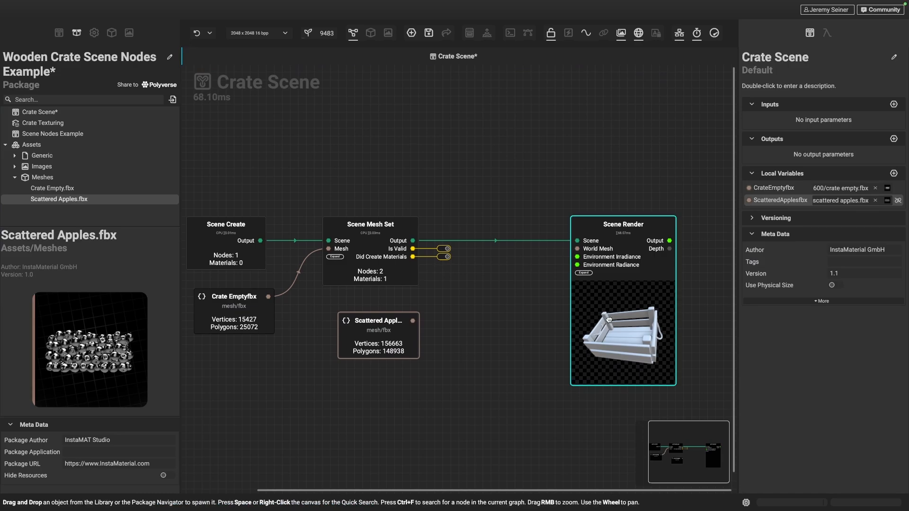
# - Insert a second Scene Mesh Set node on the connection between the first Scene Mesh Set and Scene Render
pyautogui.moveTo(607, 320); pyautogui.dragTo(624, 319)
pyautogui.rightClick(486, 240)
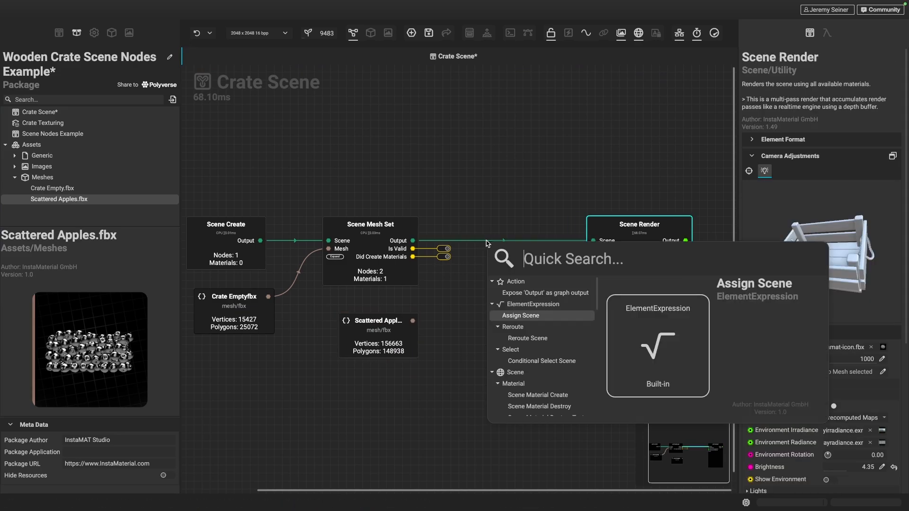
pyautogui.write('mesh set')
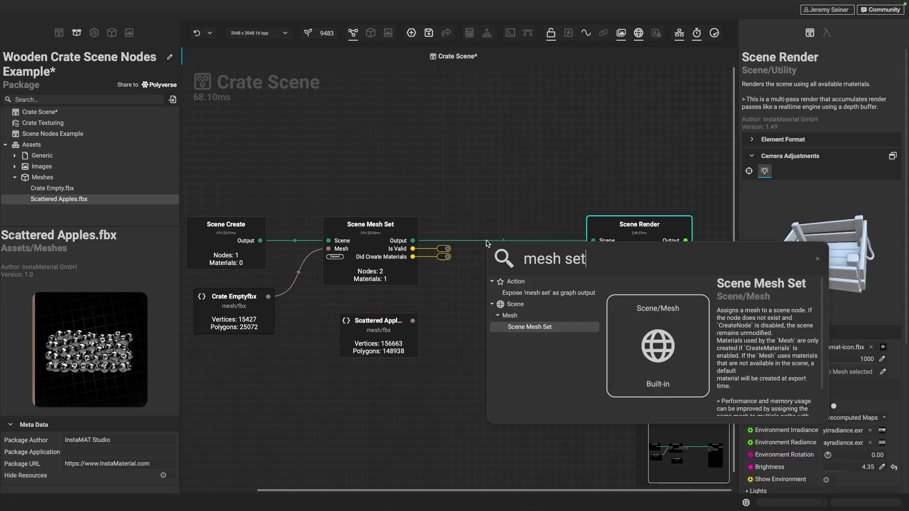
pyautogui.press('Return')
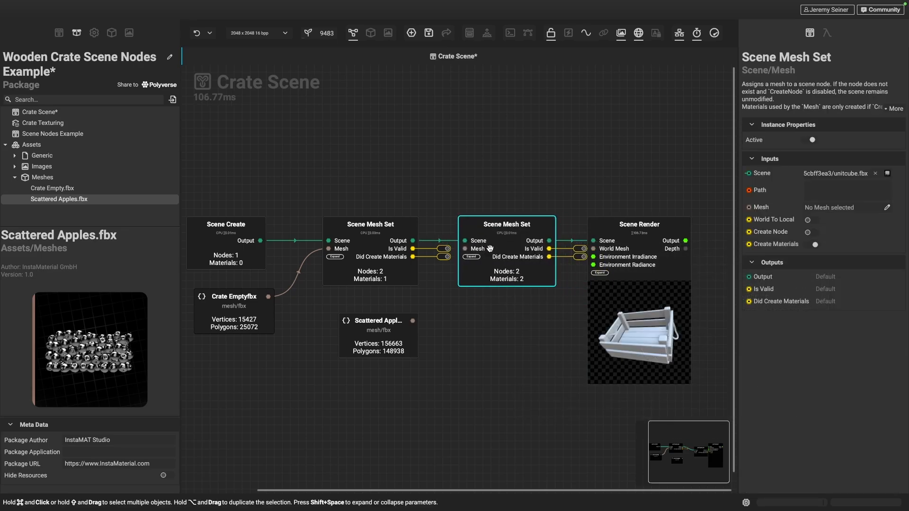
# - Enable Create Node on the second Scene Mesh Set and set its path to Fruit
pyautogui.click(809, 232)
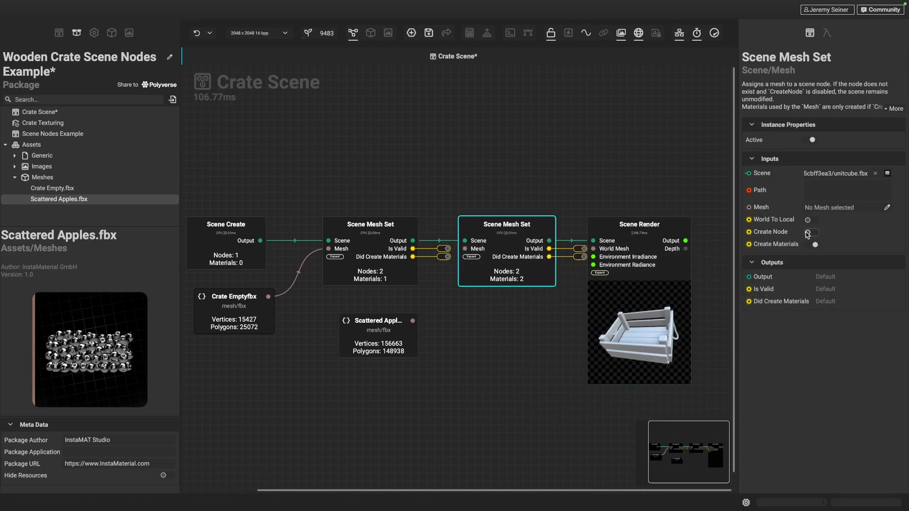
pyautogui.click(813, 189)
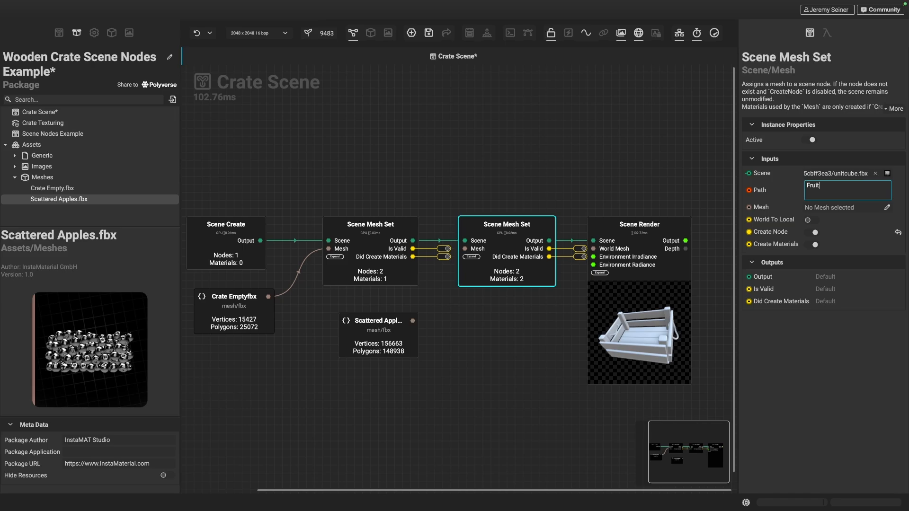
pyautogui.click(487, 366)
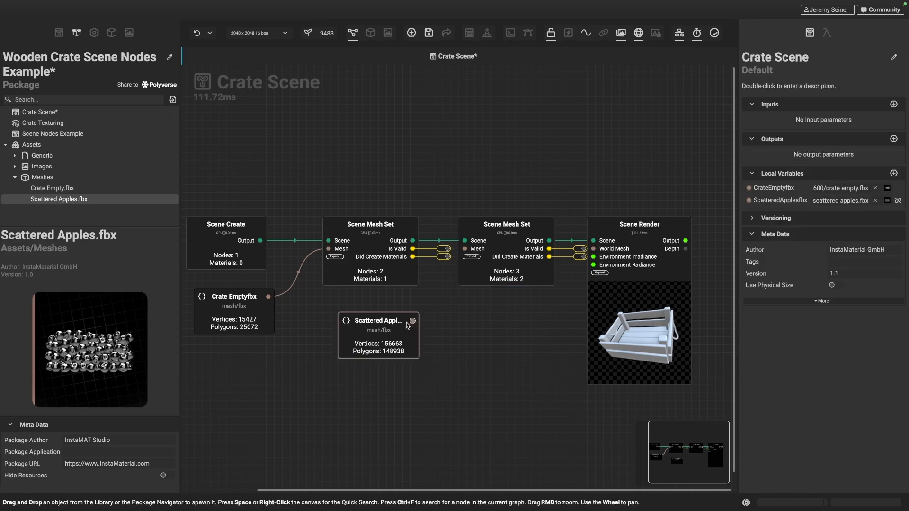
# - Connect the Scattered Apples mesh to the second Scene Mesh Set's Mesh input and space out that node and Scene Render
pyautogui.moveTo(412, 322); pyautogui.dragTo(464, 251)
pyautogui.moveTo(632, 322); pyautogui.dragTo(664, 323)
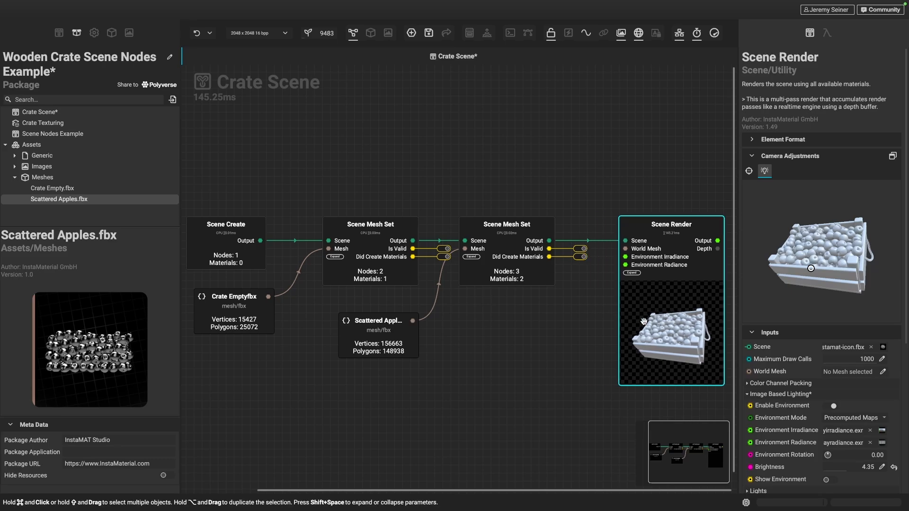
pyautogui.moveTo(547, 336); pyautogui.dragTo(522, 335, button='middle')
pyautogui.moveTo(469, 255); pyautogui.dragTo(492, 256)
pyautogui.click(598, 299)
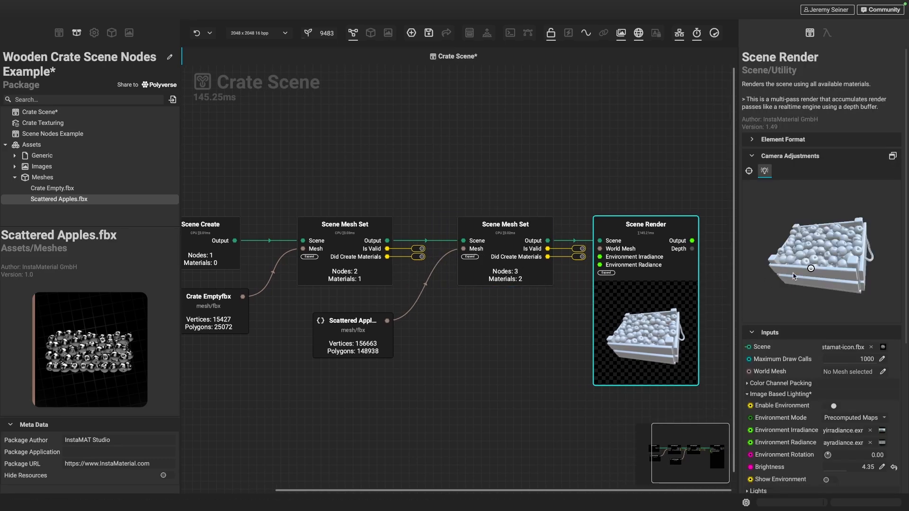
# - Orbit the Scene Render camera to look down on the apple-filled crate from a steeper corner angle
pyautogui.moveTo(812, 269); pyautogui.dragTo(802, 270)
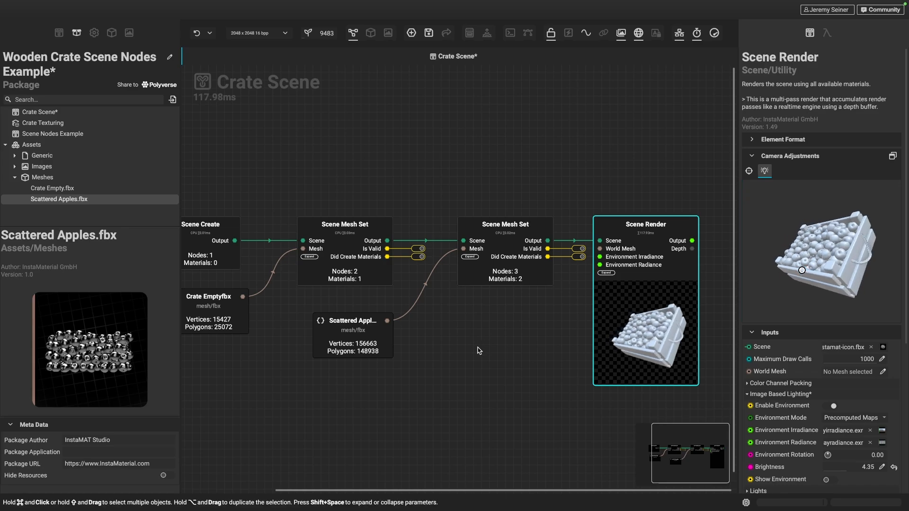
pyautogui.scroll(-1, 472, 346)
pyautogui.moveTo(472, 345); pyautogui.dragTo(504, 343, button='middle')
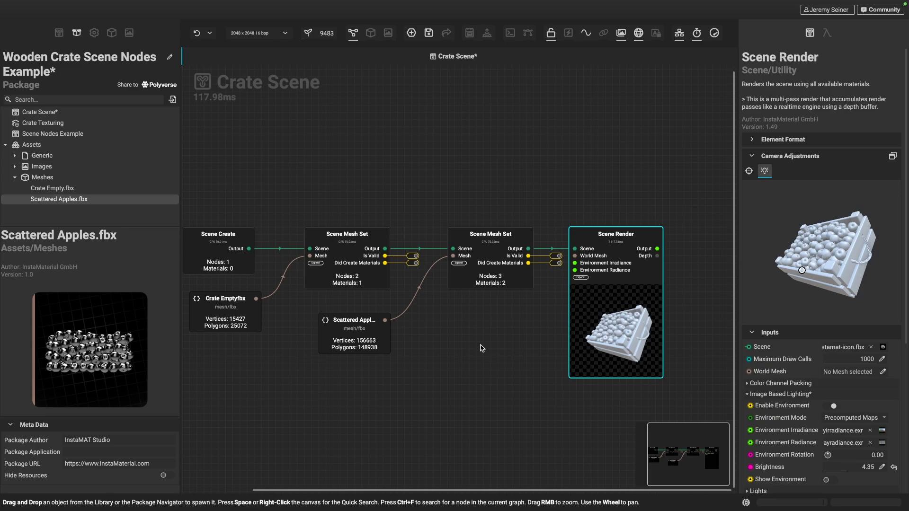
pyautogui.moveTo(235, 356); pyautogui.dragTo(259, 363, button='middle')
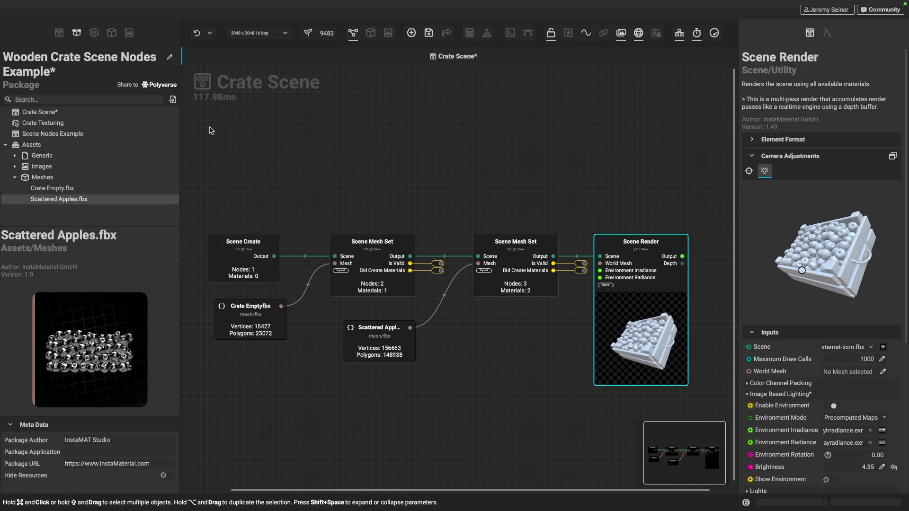
# - Open the Crate Texturing project and orbit its 3D view to an angled look into the crate
pyautogui.doubleClick(42, 124)
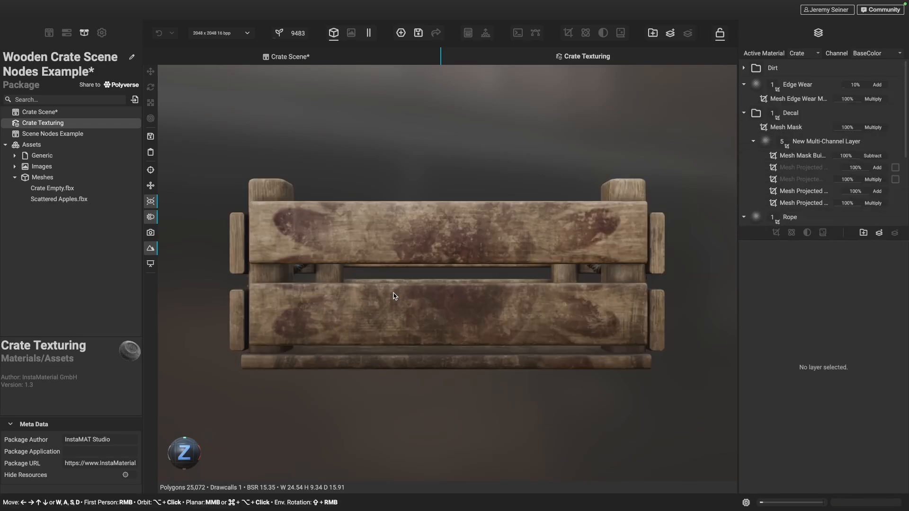
pyautogui.scroll(-5, 407, 303)
pyautogui.moveTo(459, 250); pyautogui.dragTo(399, 291)
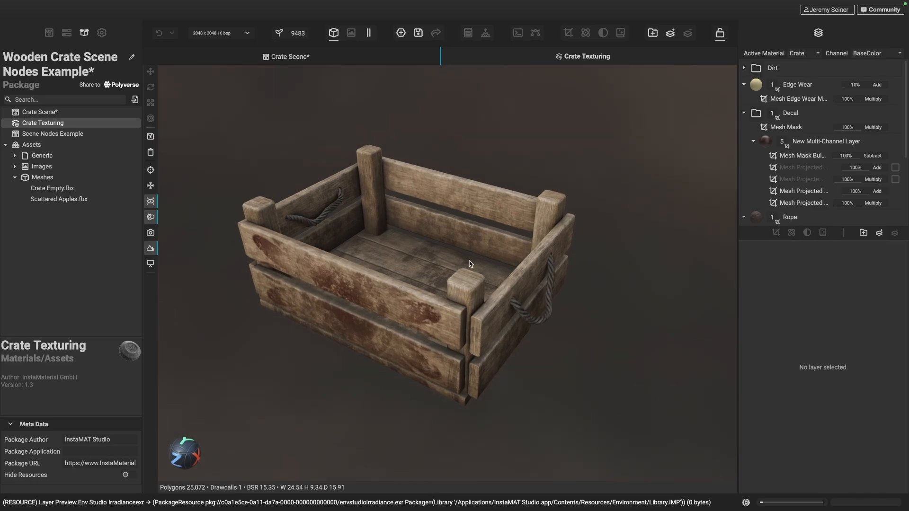
pyautogui.scroll(-4, 800, 161)
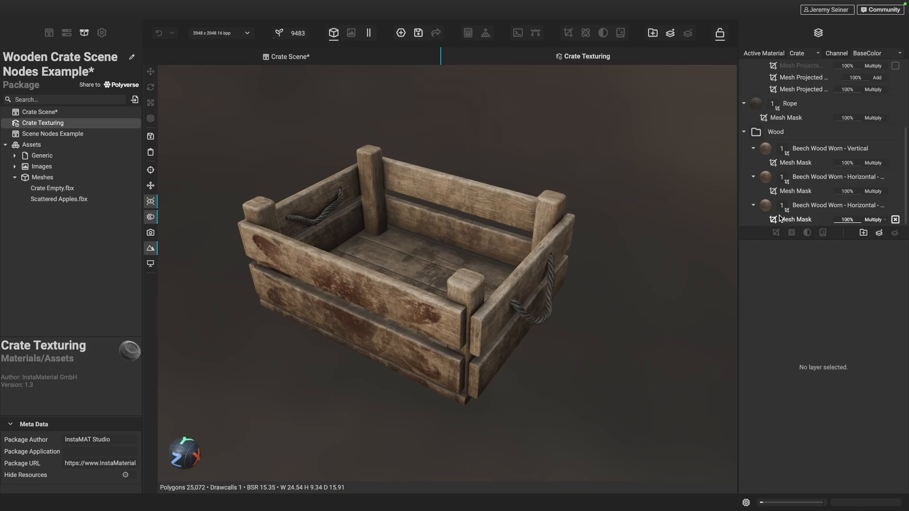
# - Toggle the Wood, Decal, Edge Wear and Dirt layers off and back on to examine what each contributes to the crate
pyautogui.click(765, 135)
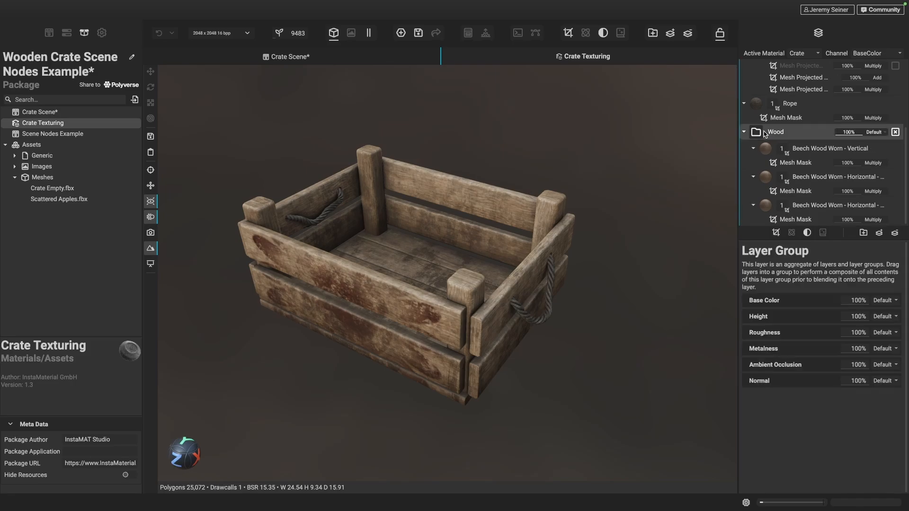
pyautogui.click(895, 133)
pyautogui.scroll(5, 807, 159)
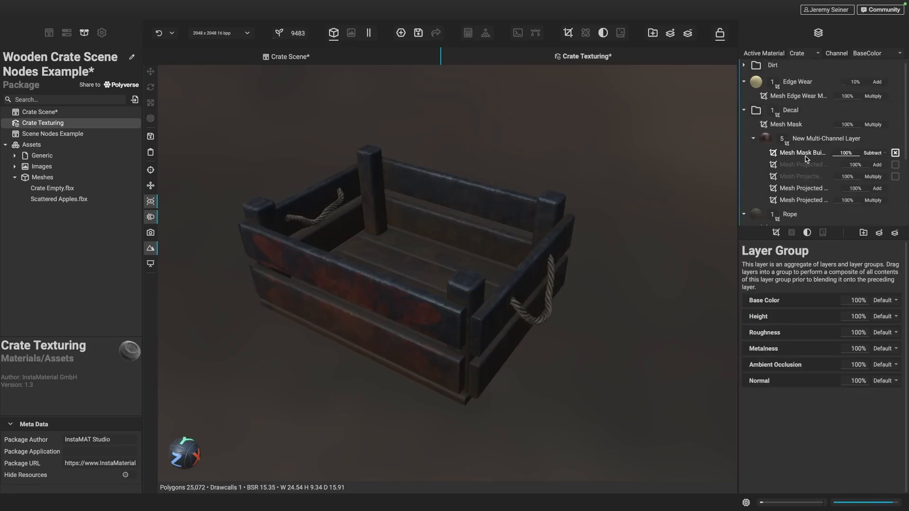
pyautogui.click(895, 110)
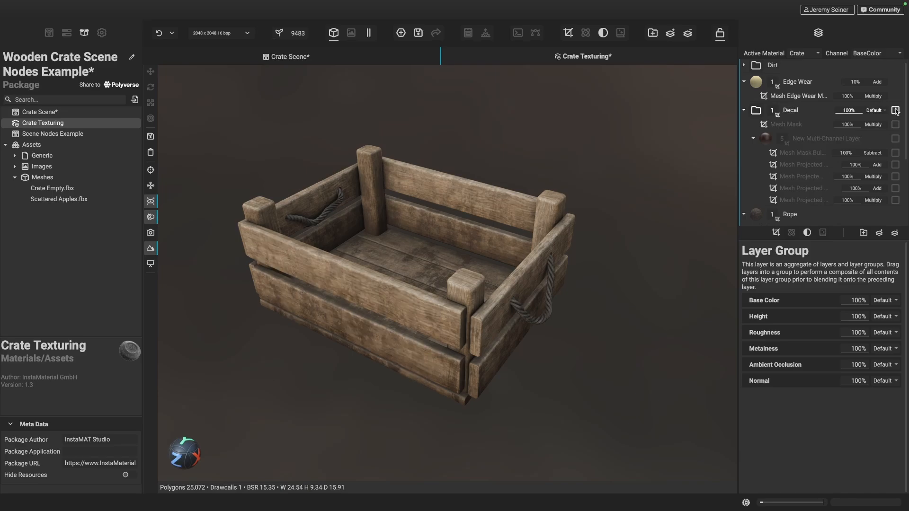
pyautogui.click(895, 109)
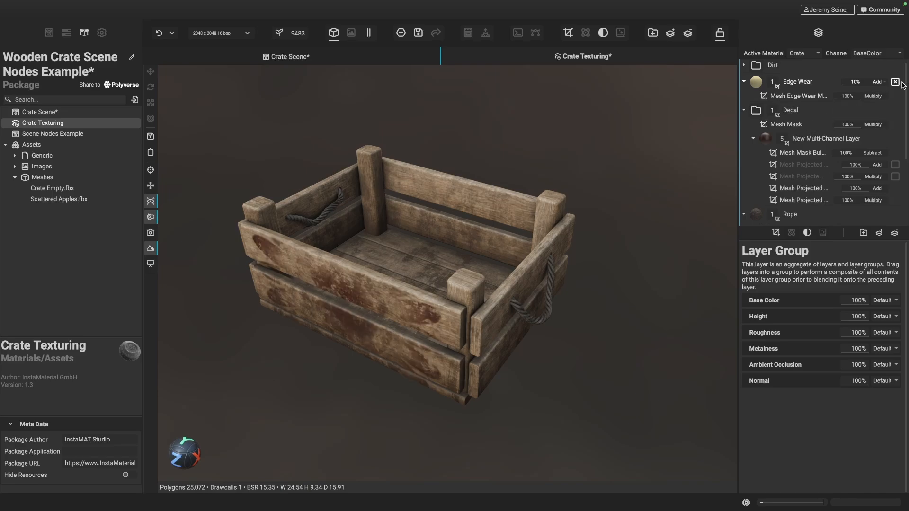
pyautogui.click(895, 81)
pyautogui.click(895, 81)
pyautogui.click(895, 65)
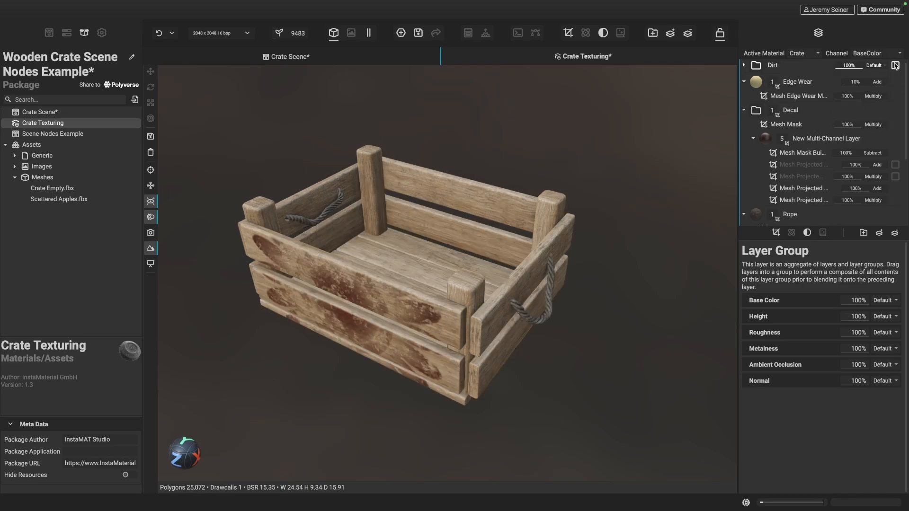
pyautogui.click(895, 64)
pyautogui.scroll(-2, 399, 227)
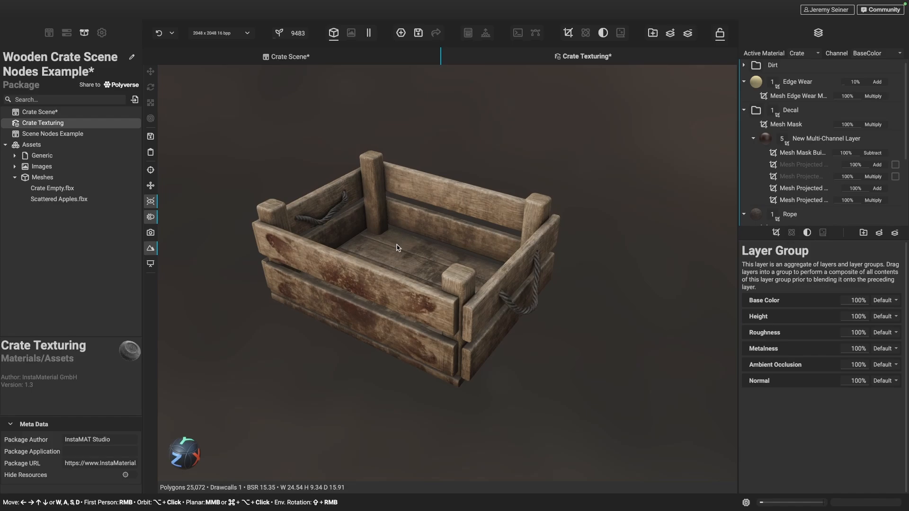
pyautogui.moveTo(390, 242); pyautogui.dragTo(394, 264, button='middle')
pyautogui.keyDown('alt'); pyautogui.moveTo(395, 274); pyautogui.dragTo(395, 262); pyautogui.keyUp('alt')
pyautogui.scroll(-2, 775, 146)
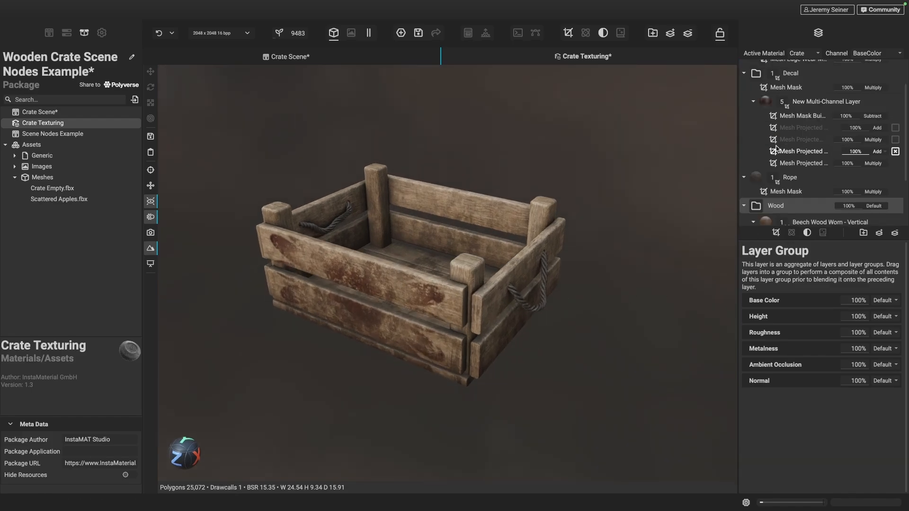
pyautogui.scroll(-2, 775, 148)
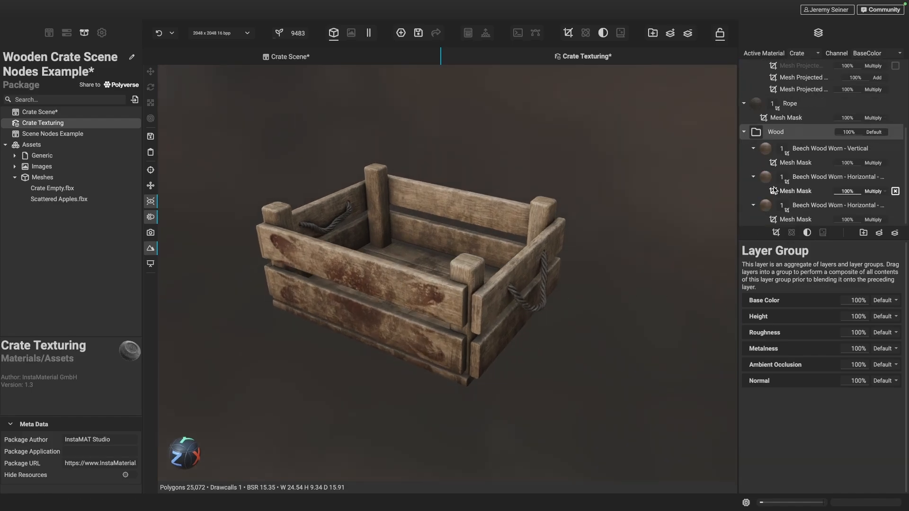
pyautogui.scroll(3, 773, 188)
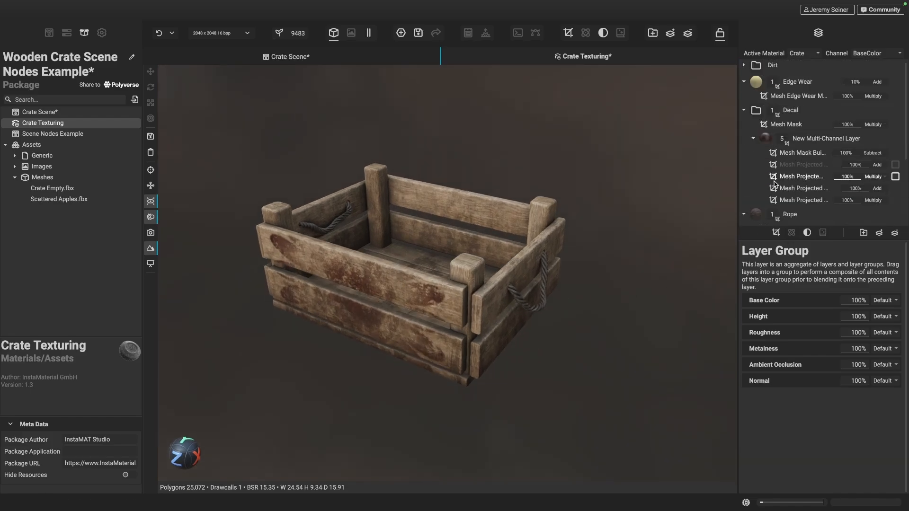
# - Browse the Materials category of the library to examine the materials available for texturing the crate
pyautogui.click(48, 33)
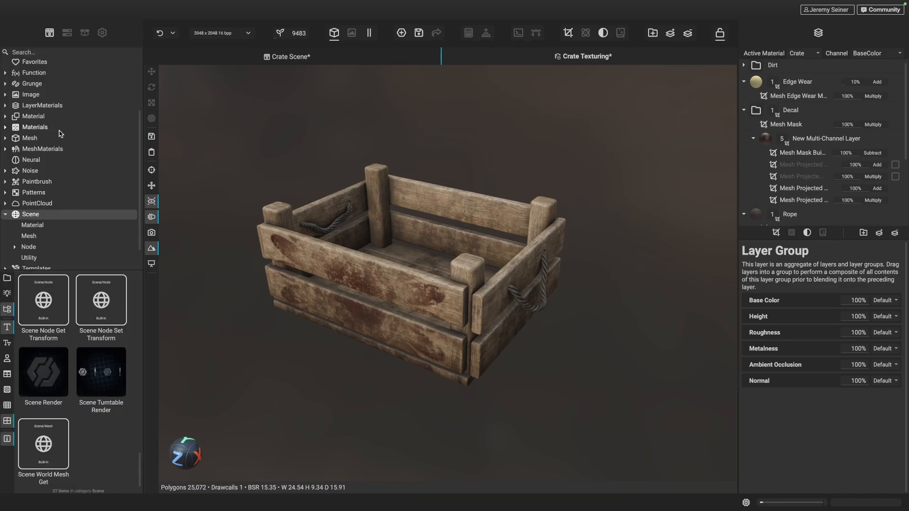
pyautogui.click(32, 129)
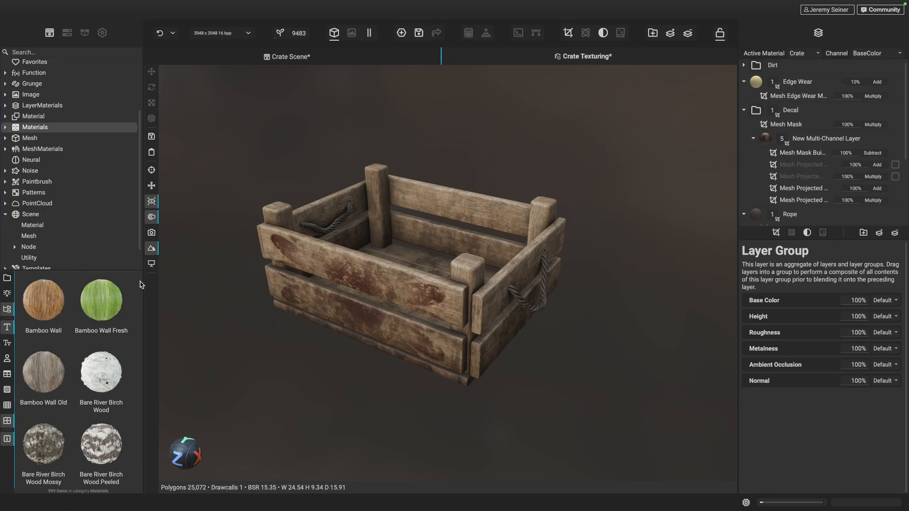
pyautogui.scroll(-10, 127, 300)
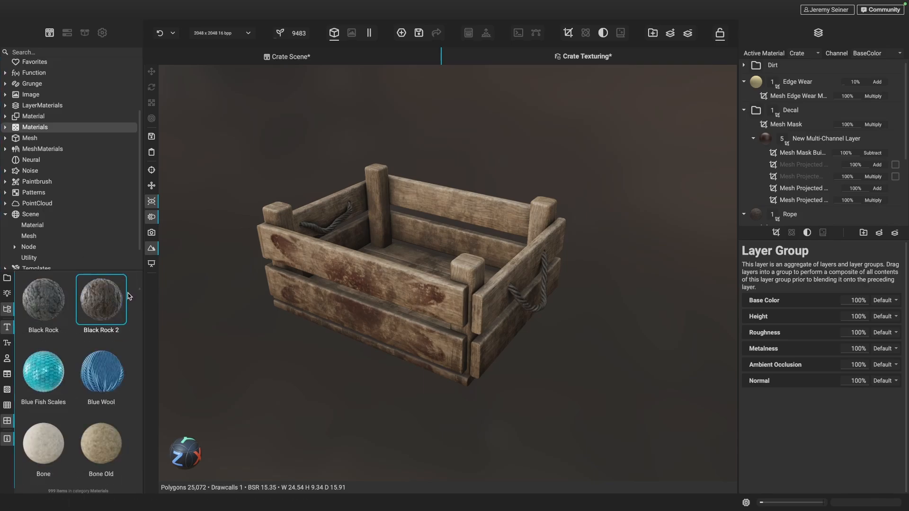
pyautogui.scroll(-3, 128, 301)
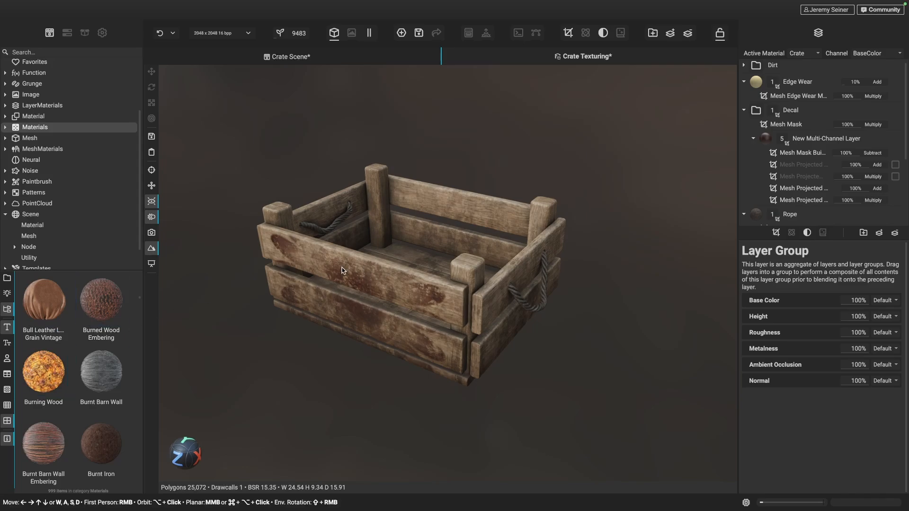
pyautogui.scroll(-3, 58, 383)
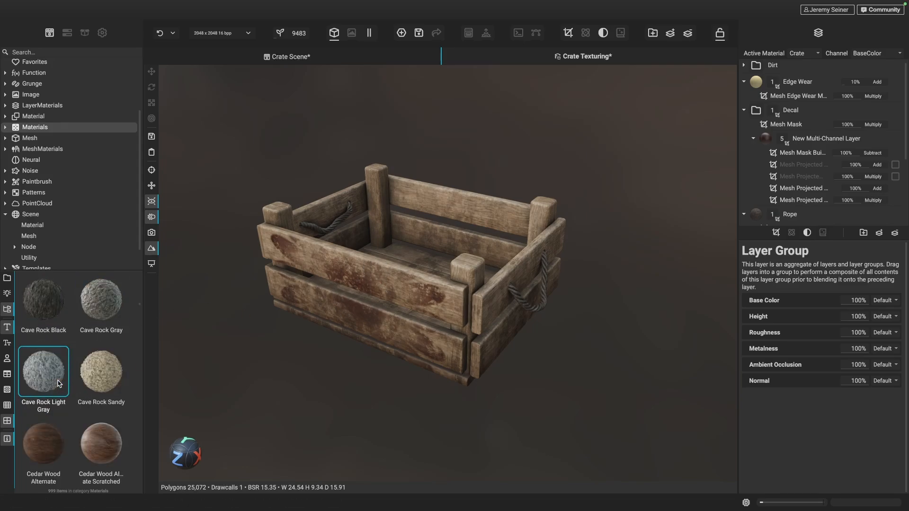
pyautogui.scroll(20, 58, 383)
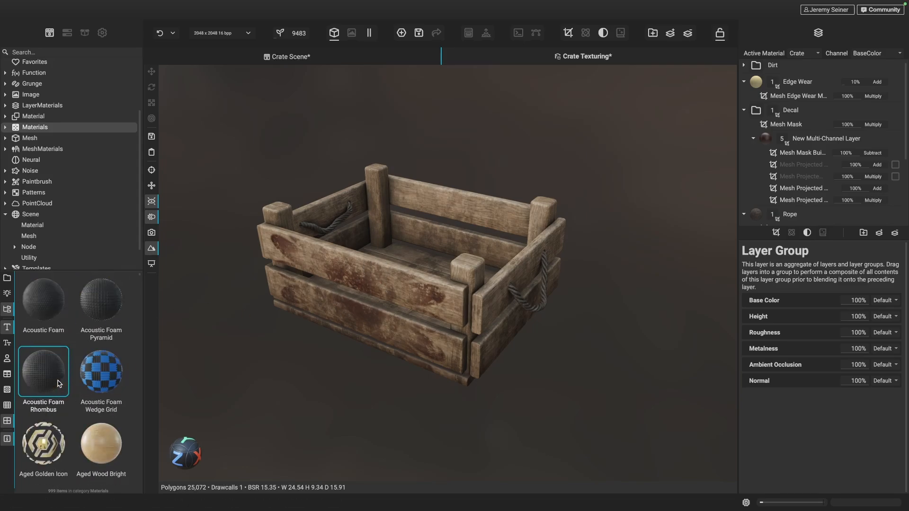
pyautogui.scroll(5, 413, 297)
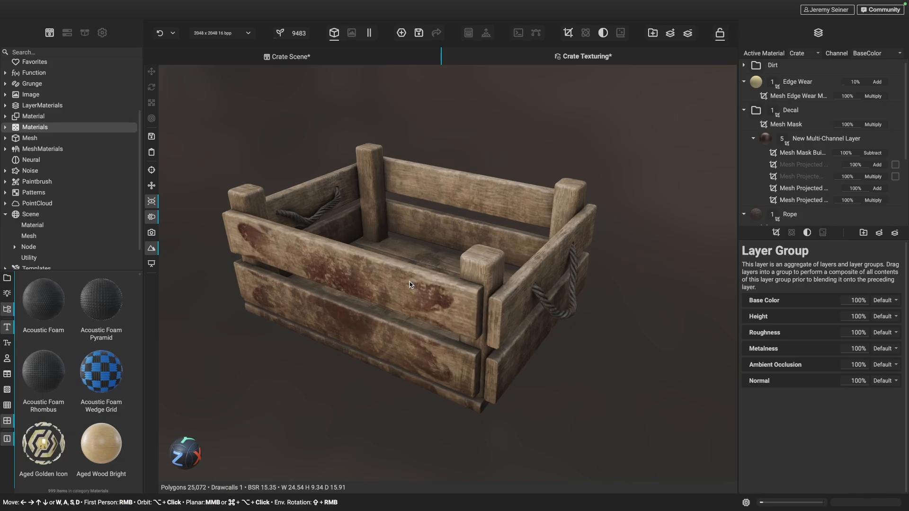
pyautogui.scroll(-2, 414, 296)
pyautogui.keyDown('alt'); pyautogui.moveTo(414, 297); pyautogui.dragTo(415, 293); pyautogui.keyUp('alt')
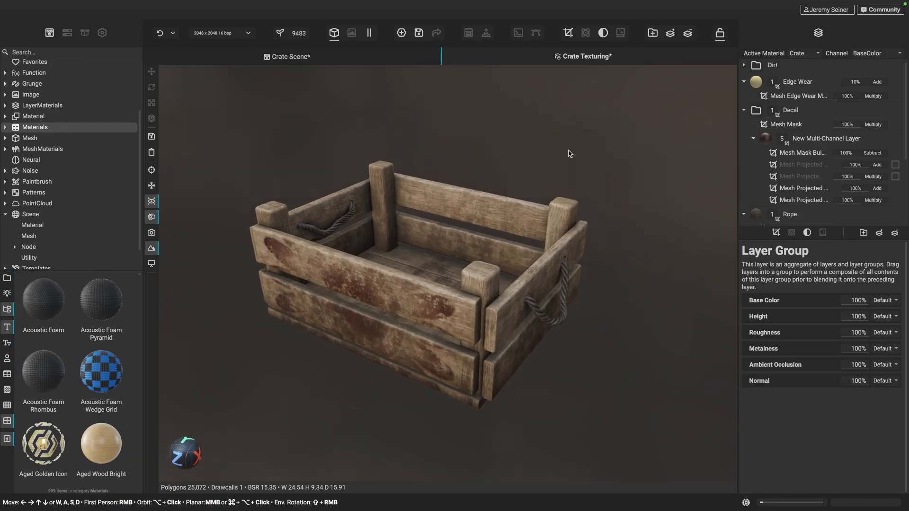
# - Save the package and close the Crate Texturing project to return to the Crate Scene graph
pyautogui.press('super+s')
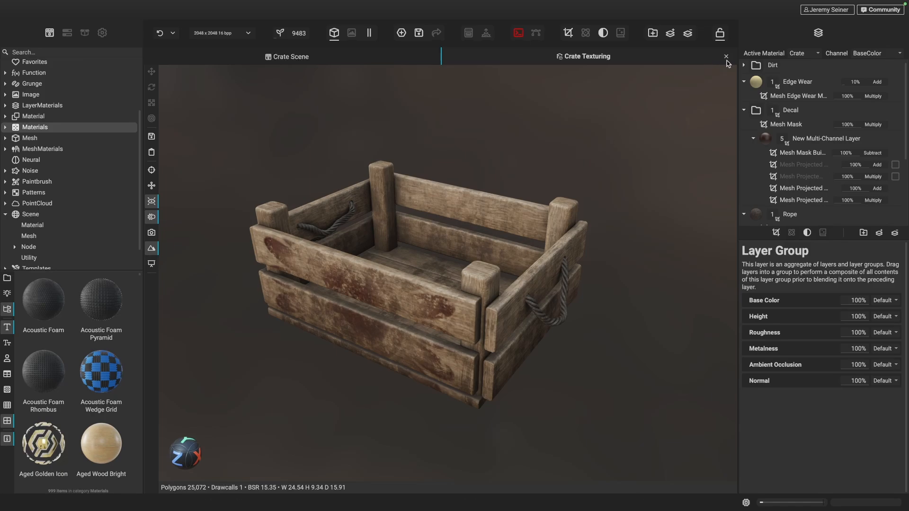
pyautogui.click(726, 57)
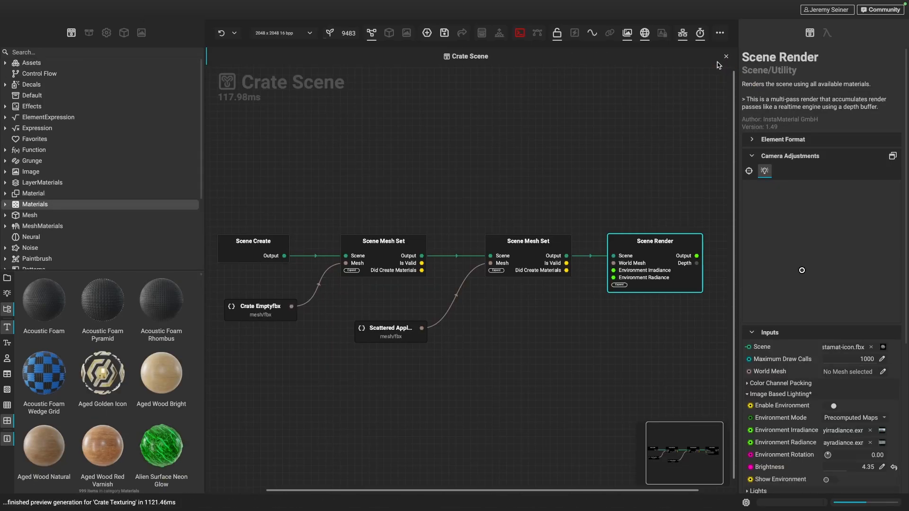
pyautogui.moveTo(366, 147)
pyautogui.mouseDown(button='middle')
pyautogui.moveTo(386, 118)
pyautogui.moveTo(366, 137)
pyautogui.mouseUp(button='middle')
pyautogui.scroll(-1, 355, 142)
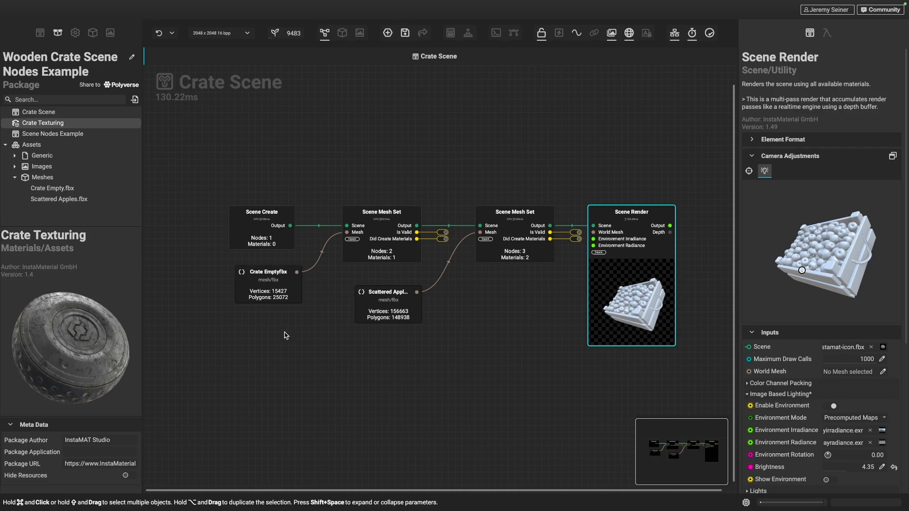
# - Move the Scene Render node well away from the second Scene Mesh Set to make room for more nodes between them
pyautogui.moveTo(525, 344); pyautogui.dragTo(432, 332, button='right')
pyautogui.moveTo(536, 291); pyautogui.dragTo(698, 288)
pyautogui.moveTo(511, 293); pyautogui.dragTo(530, 298, button='middle')
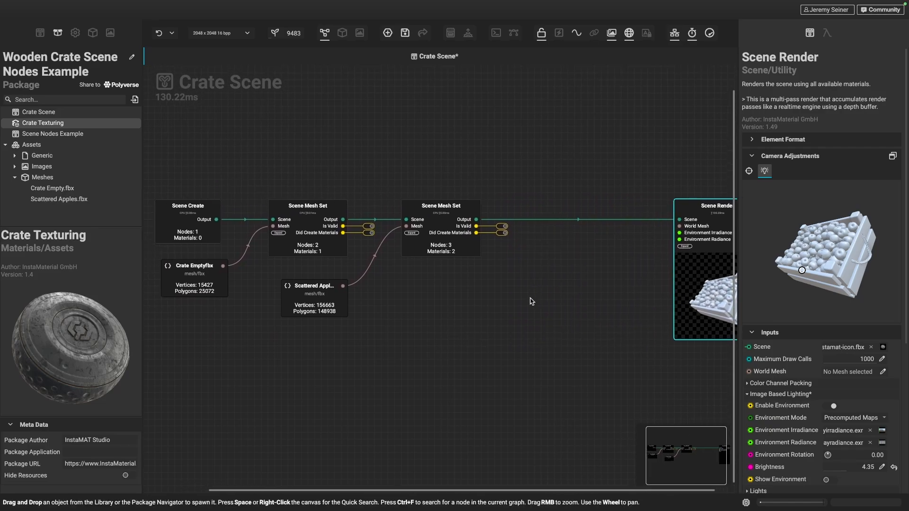
# - Insert a Scene Material Set Textures node on the link between the second Scene Mesh Set and Scene Render, aligned with the node row
pyautogui.rightClick(540, 221)
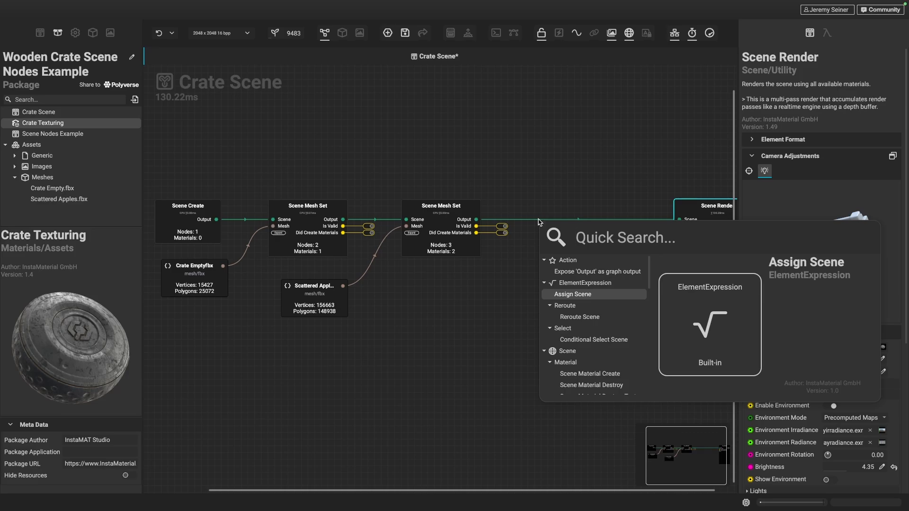
pyautogui.write('material set ')
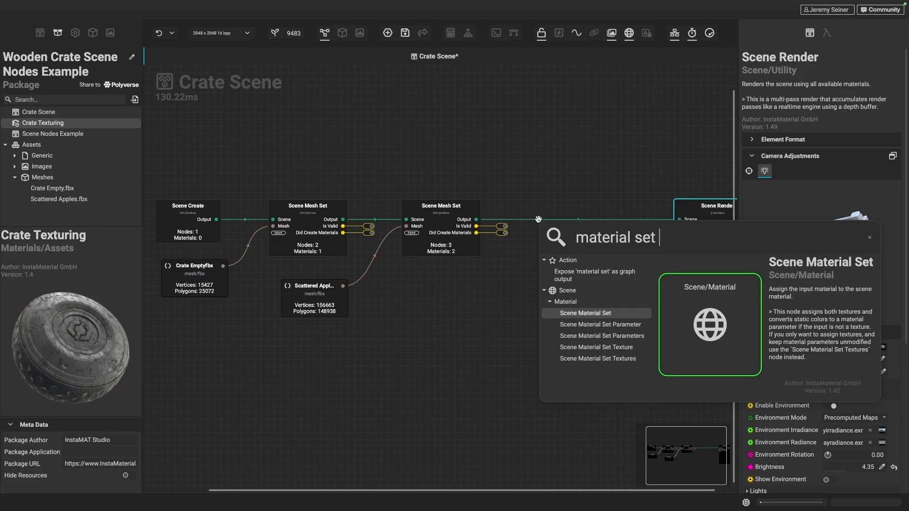
pyautogui.write('tex')
pyautogui.press('Down')
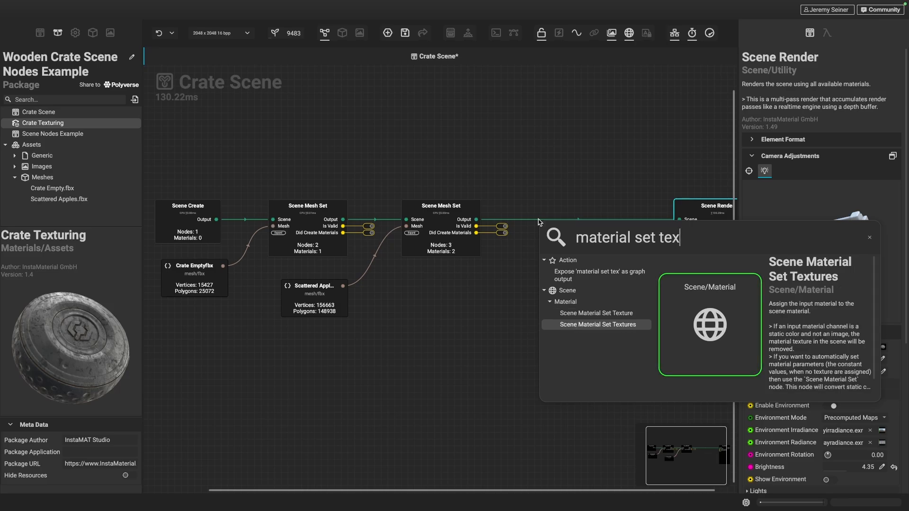
pyautogui.press('Return')
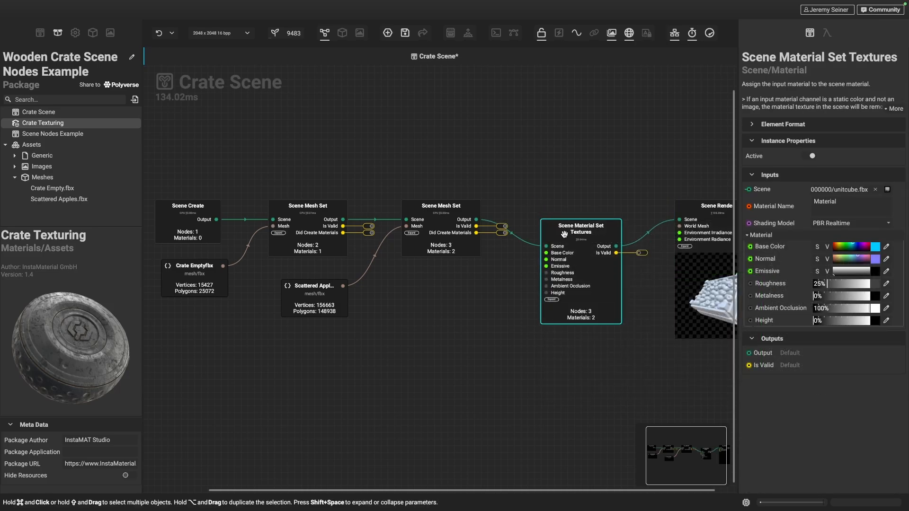
pyautogui.moveTo(564, 234); pyautogui.dragTo(572, 210)
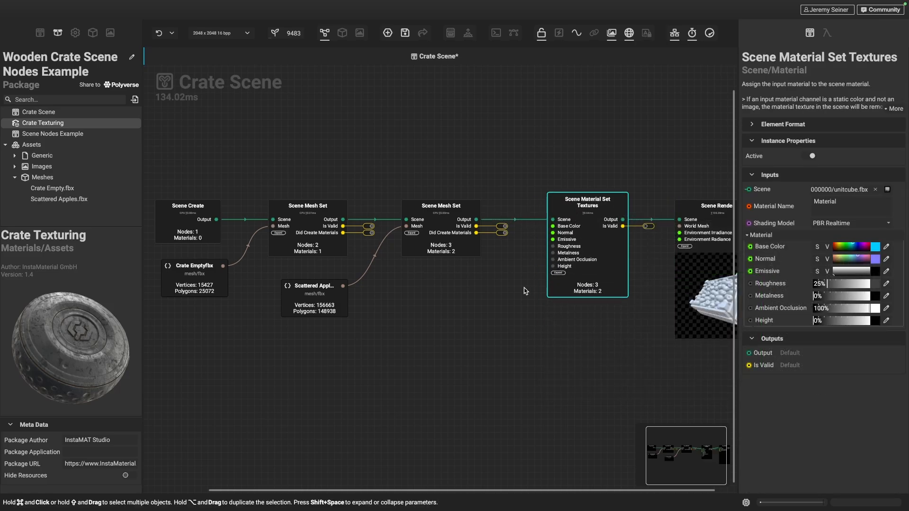
# - Examine the Scene Material Set Textures node's texture channels and Material Name setting alongside the rest of the scene graph
pyautogui.moveTo(478, 297); pyautogui.dragTo(434, 303, button='middle')
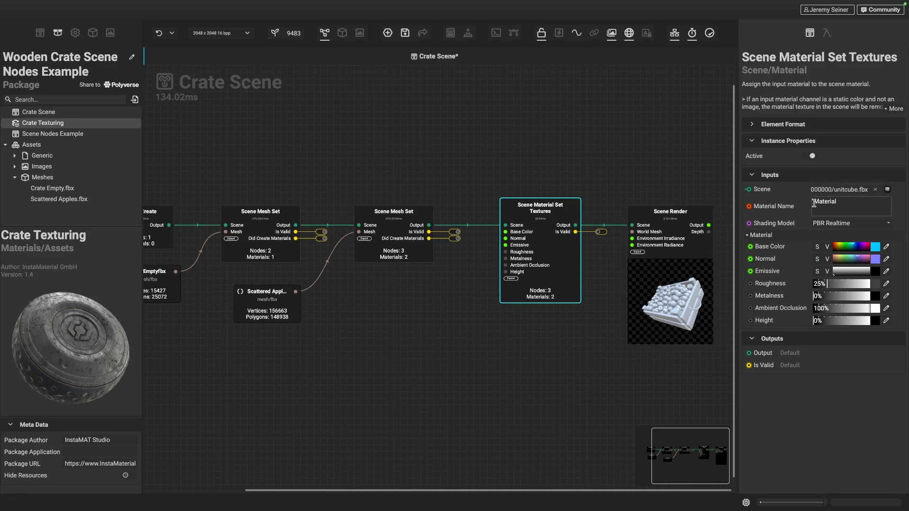
pyautogui.scroll(2, 458, 311)
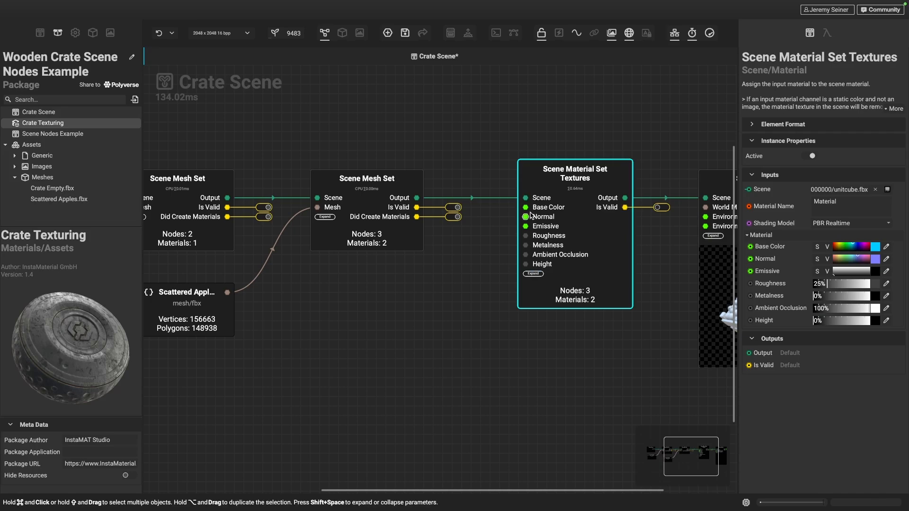
pyautogui.scroll(-2, 445, 334)
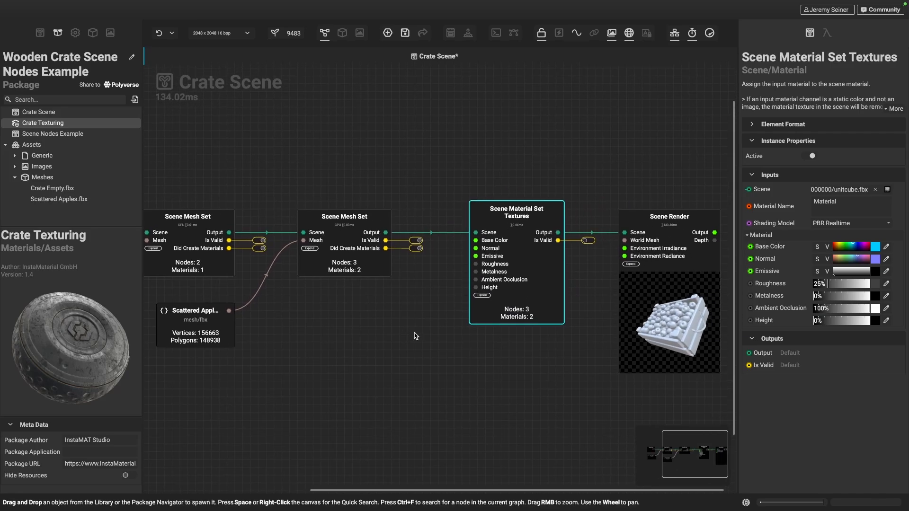
pyautogui.hscroll(2, 421, 337)
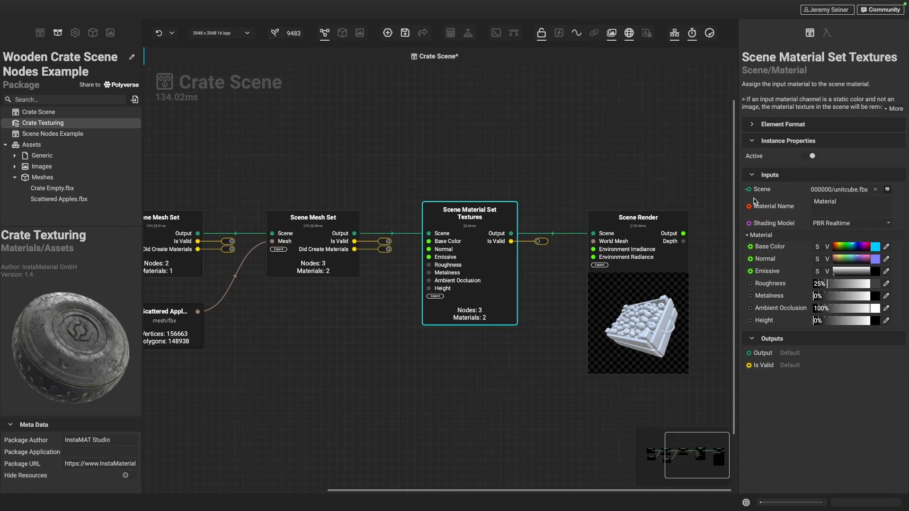
pyautogui.scroll(-2, 364, 400)
pyautogui.moveTo(366, 373); pyautogui.dragTo(411, 373, button='middle')
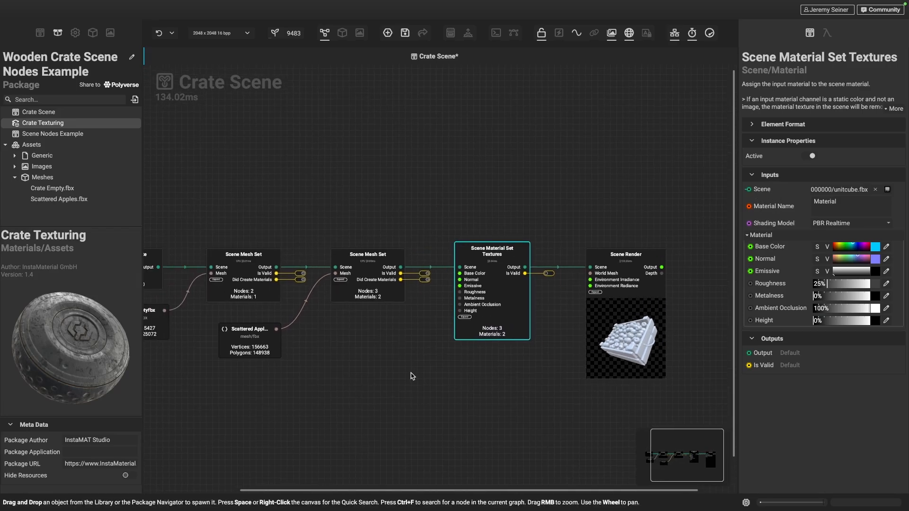
pyautogui.moveTo(356, 365); pyautogui.dragTo(420, 349, button='middle')
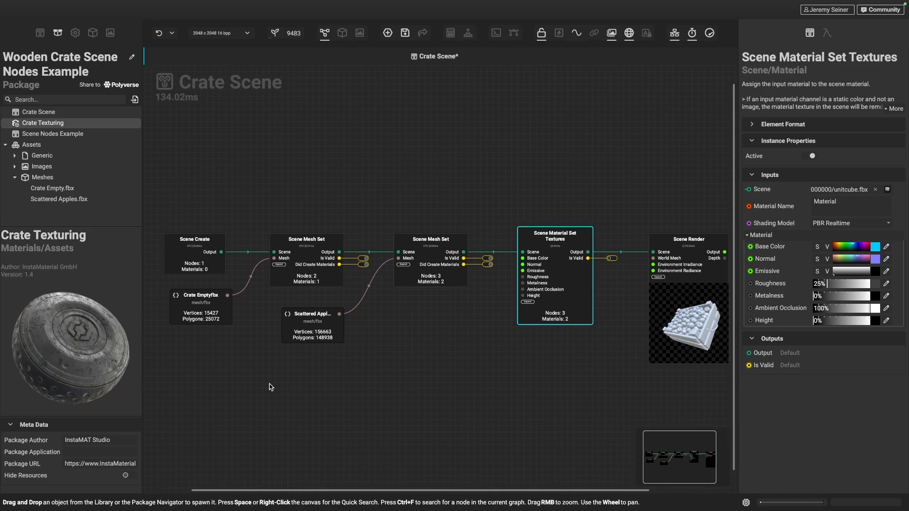
# - Add a Mesh Get Material Name node fed by the Crate Empty mesh, in the free space below the mesh nodes
pyautogui.scroll(3, 229, 347)
pyautogui.moveTo(236, 368); pyautogui.dragTo(290, 368, button='middle')
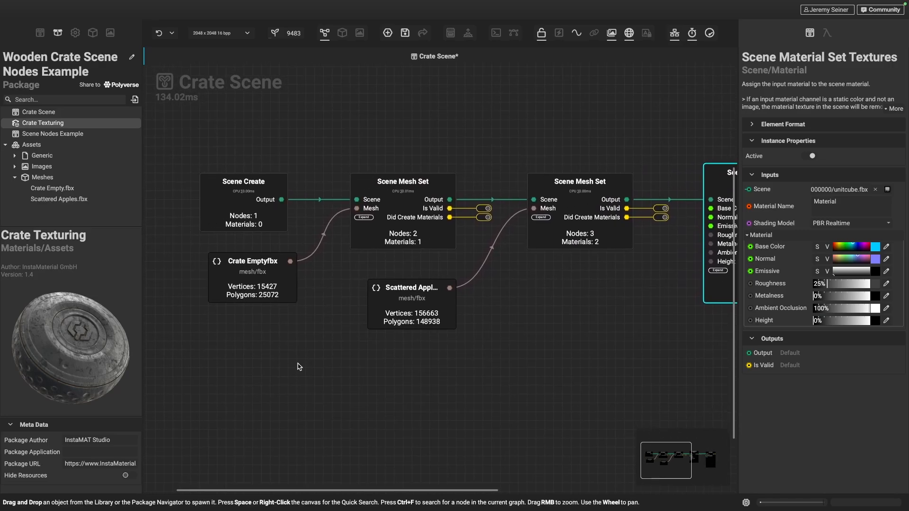
pyautogui.moveTo(262, 271); pyautogui.dragTo(320, 382)
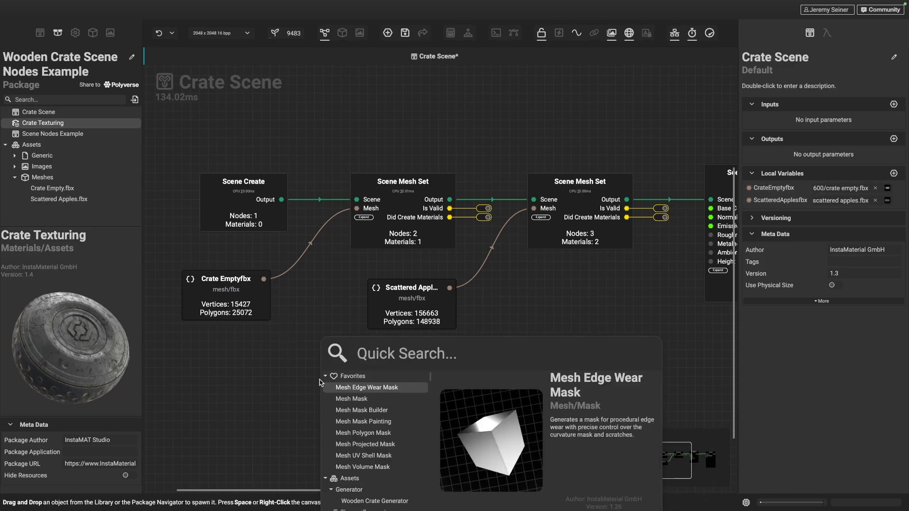
pyautogui.write('ge')
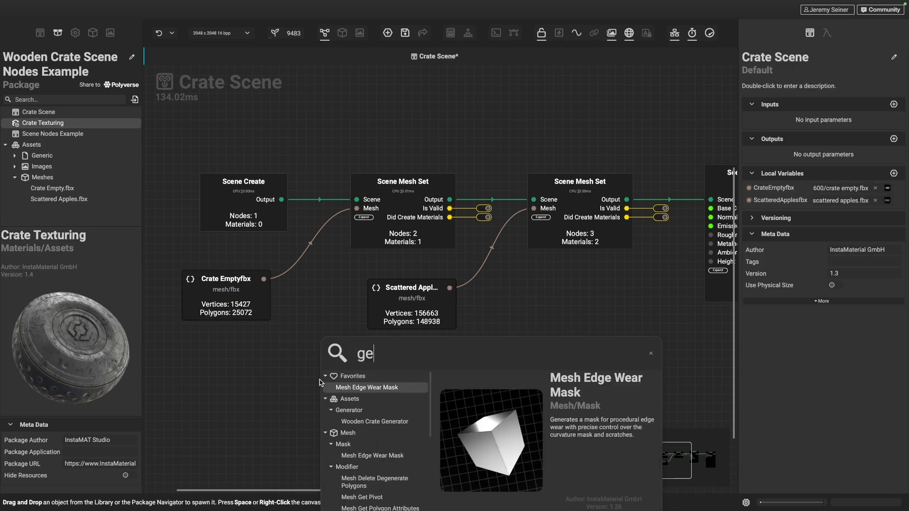
pyautogui.write('t material name')
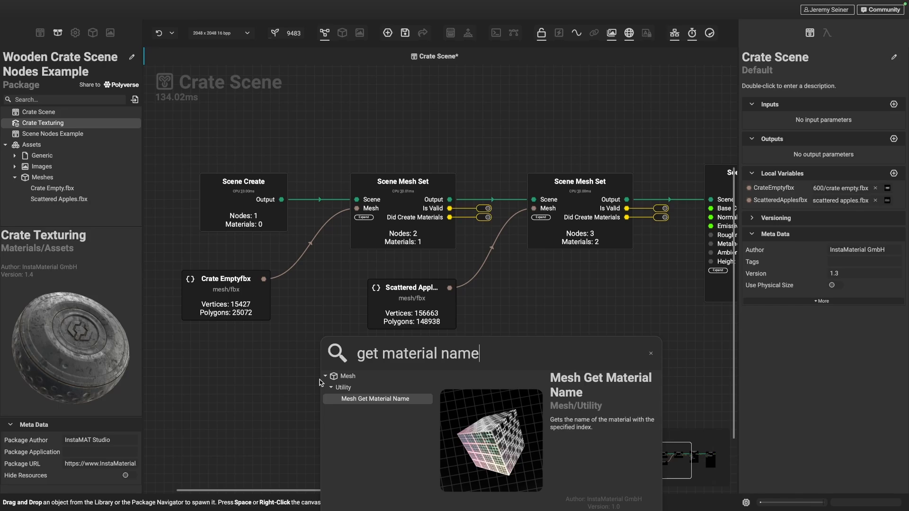
pyautogui.press('Return')
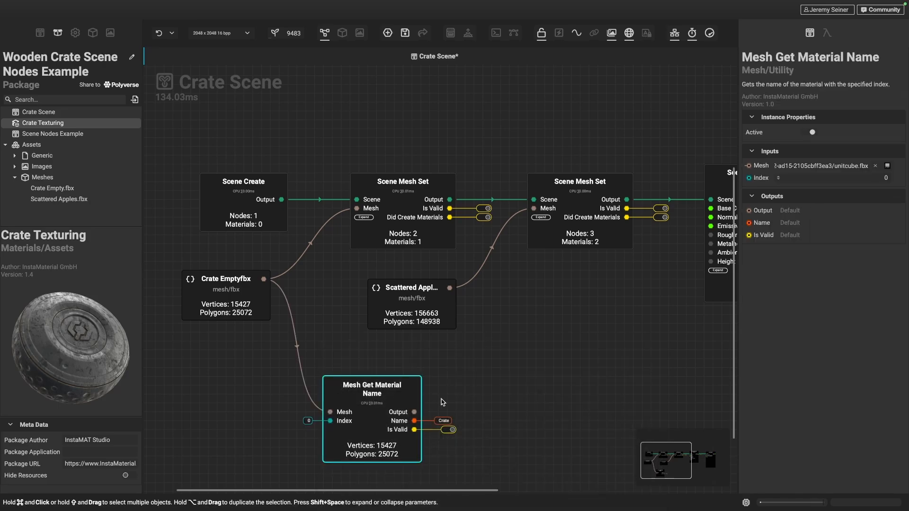
# - Check the Name output of Mesh Get Material Name and expand the Scene Material Set Textures node to expose its Material Name input
pyautogui.click(886, 178)
pyautogui.moveTo(486, 400); pyautogui.dragTo(487, 433, button='right')
pyautogui.moveTo(487, 434); pyautogui.dragTo(489, 376, button='middle')
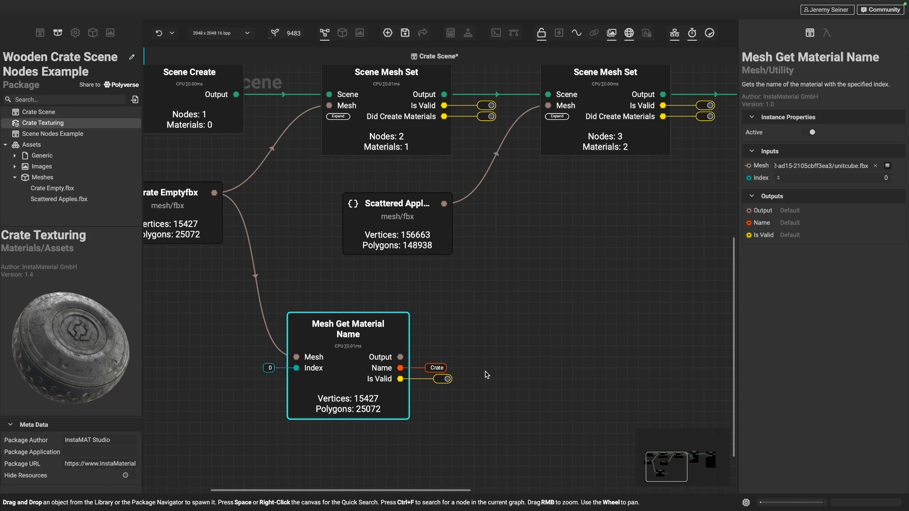
pyautogui.moveTo(521, 402); pyautogui.dragTo(530, 375, button='right')
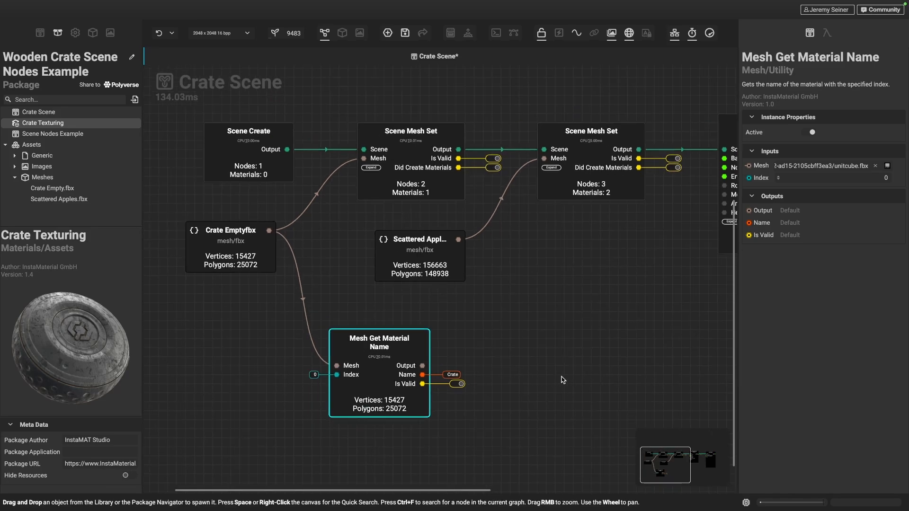
pyautogui.moveTo(566, 375); pyautogui.dragTo(496, 379, button='middle')
pyautogui.moveTo(622, 330); pyautogui.dragTo(581, 336, button='middle')
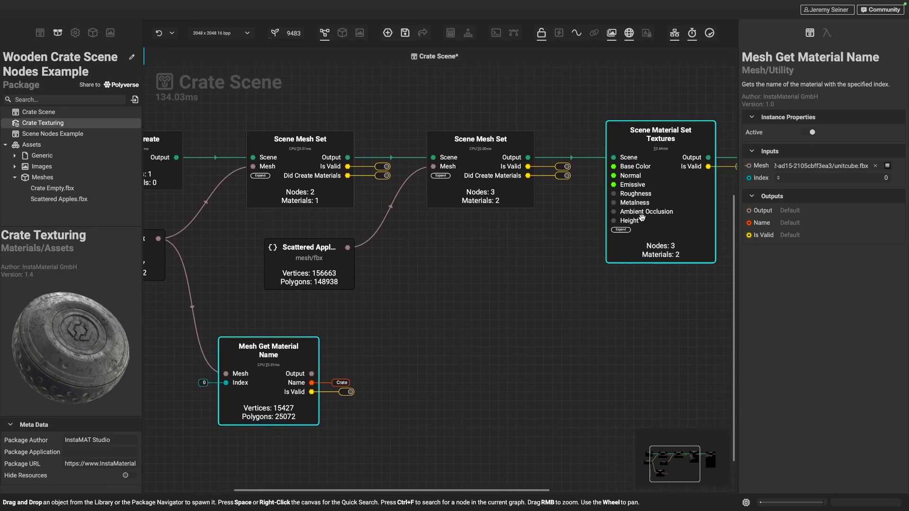
pyautogui.click(621, 229)
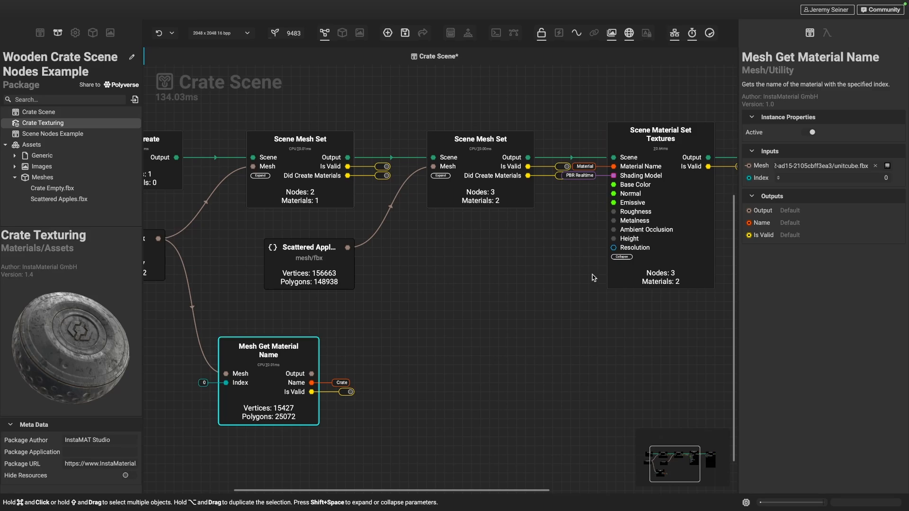
# - Try pulling a link from the Name output of Mesh Get Material Name toward the material node, and delete the Mesh Get Material Name node
pyautogui.moveTo(311, 382); pyautogui.dragTo(507, 270)
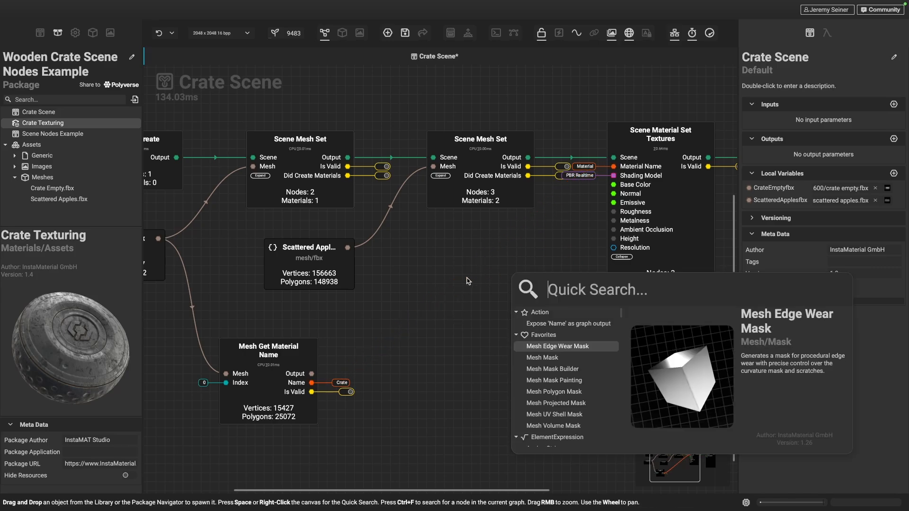
pyautogui.click(436, 326)
pyautogui.moveTo(433, 324); pyautogui.dragTo(436, 311, button='right')
pyautogui.moveTo(443, 325); pyautogui.dragTo(447, 325, button='middle')
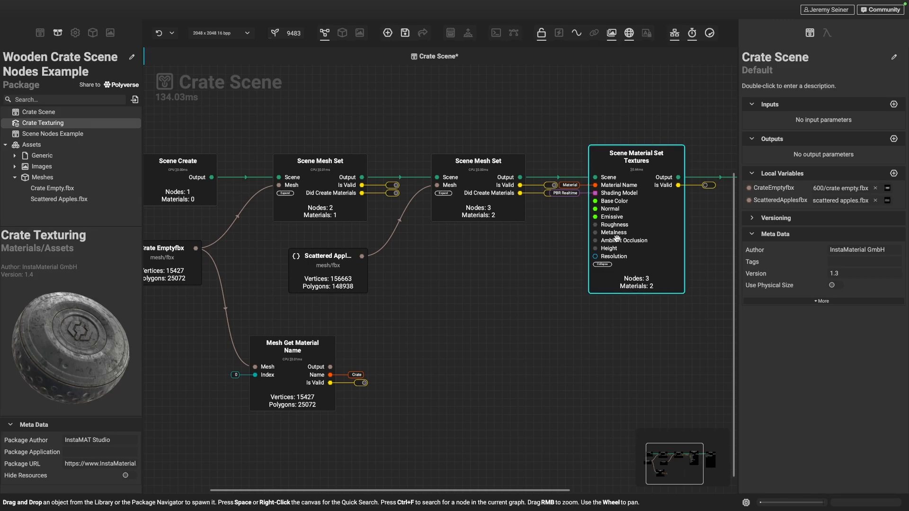
pyautogui.moveTo(428, 372); pyautogui.dragTo(432, 359, button='right')
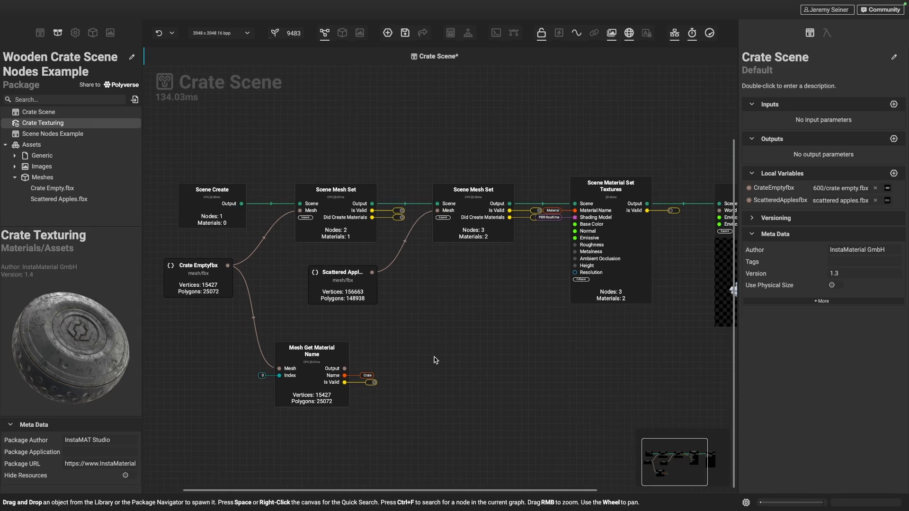
pyautogui.moveTo(433, 359); pyautogui.dragTo(452, 356, button='middle')
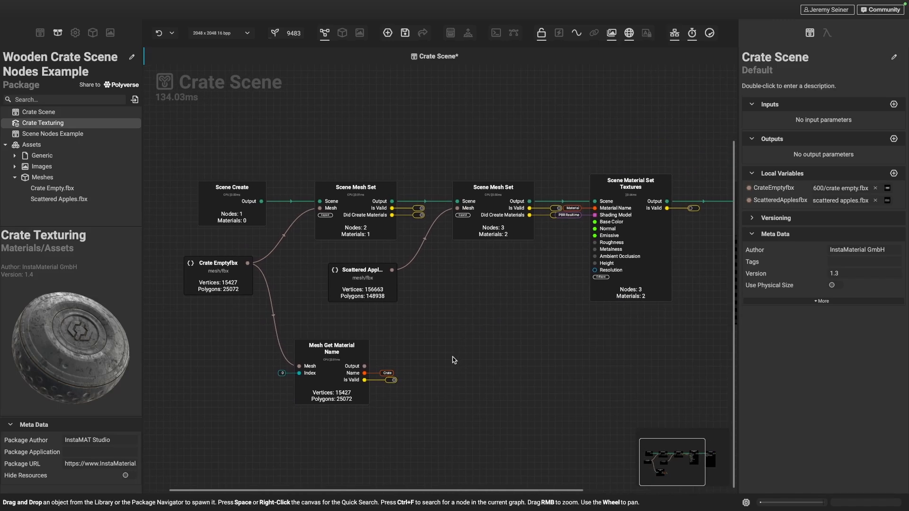
pyautogui.moveTo(550, 359); pyautogui.dragTo(528, 373, button='middle')
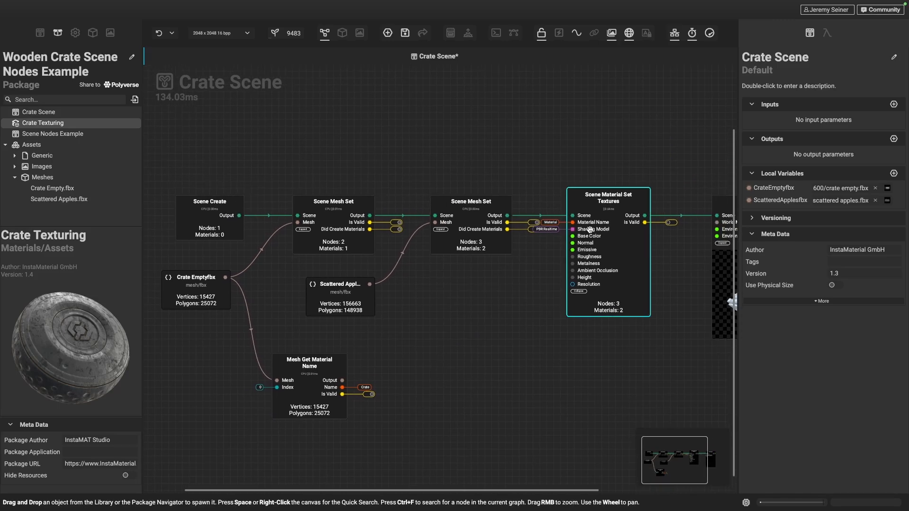
pyautogui.click(281, 367)
pyautogui.press('Delete')
# - Set the Material Name of the Scene Material Set Textures node to Crate
pyautogui.moveTo(604, 252); pyautogui.dragTo(547, 288, button='middle')
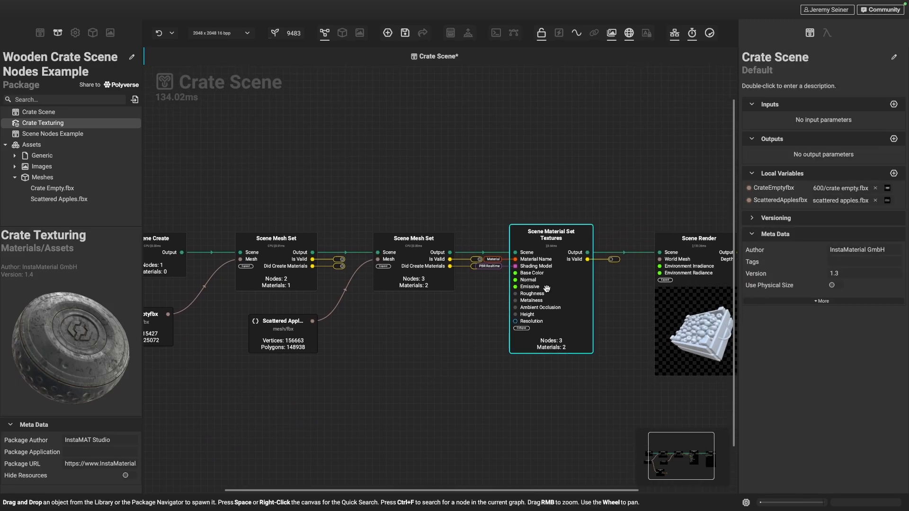
pyautogui.click(546, 289)
pyautogui.click(836, 204)
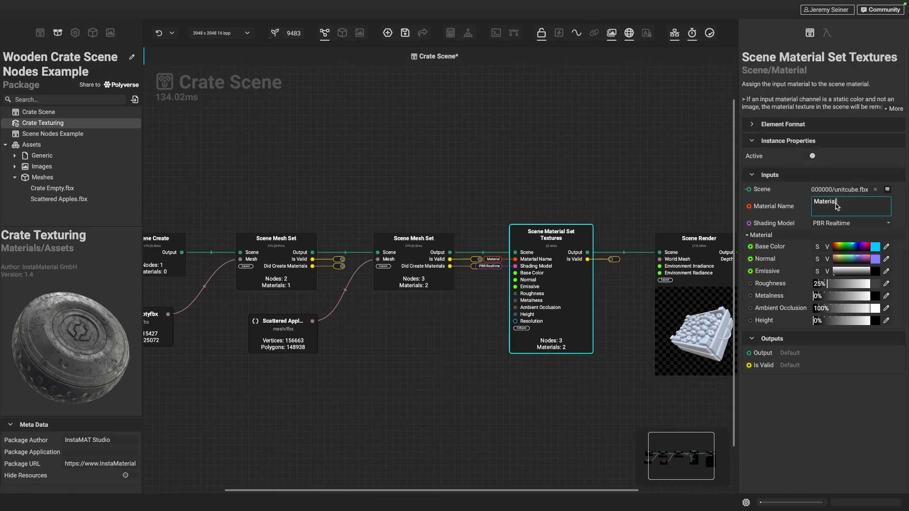
pyautogui.doubleClick(835, 204)
pyautogui.write('Crate')
pyautogui.press('Return')
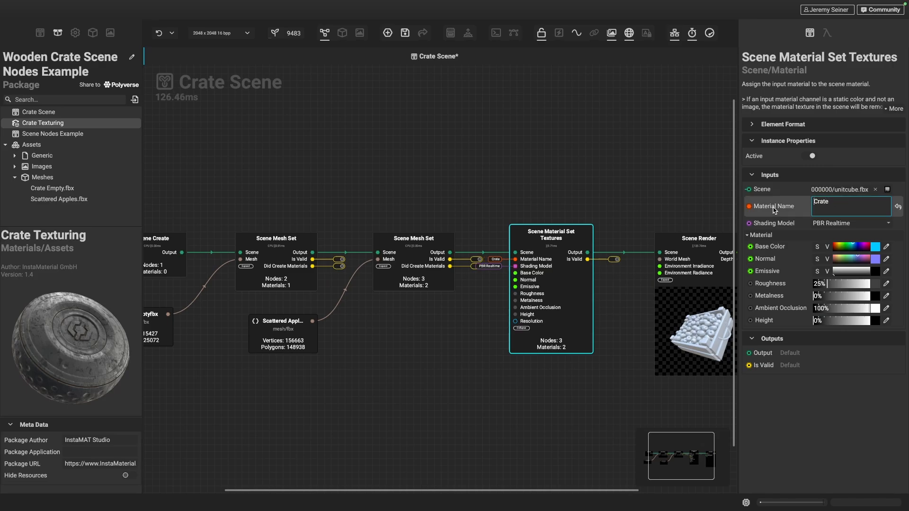
pyautogui.scroll(2, 477, 303)
pyautogui.moveTo(441, 324); pyautogui.dragTo(470, 334, button='right')
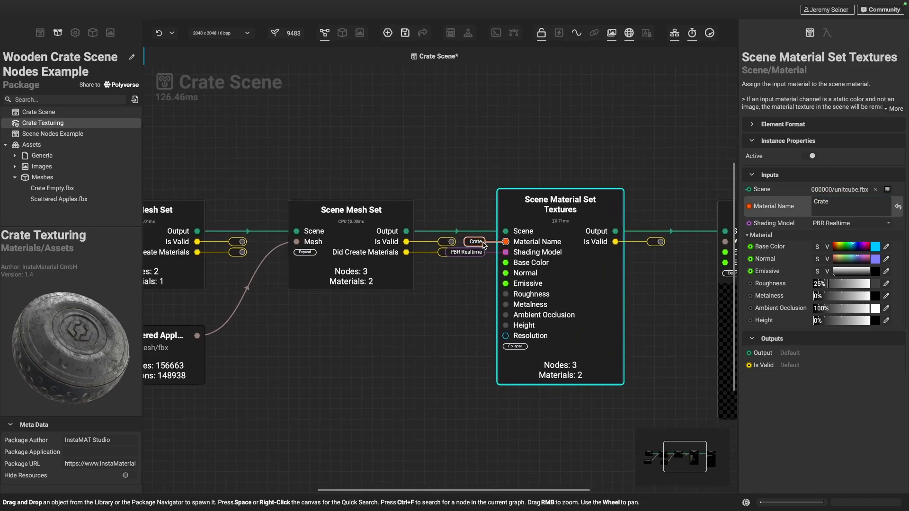
# - Add the Crate Texturing project to the Crate Scene graph as a node in the open space below the Scene Mesh Set nodes
pyautogui.scroll(-5, 403, 379)
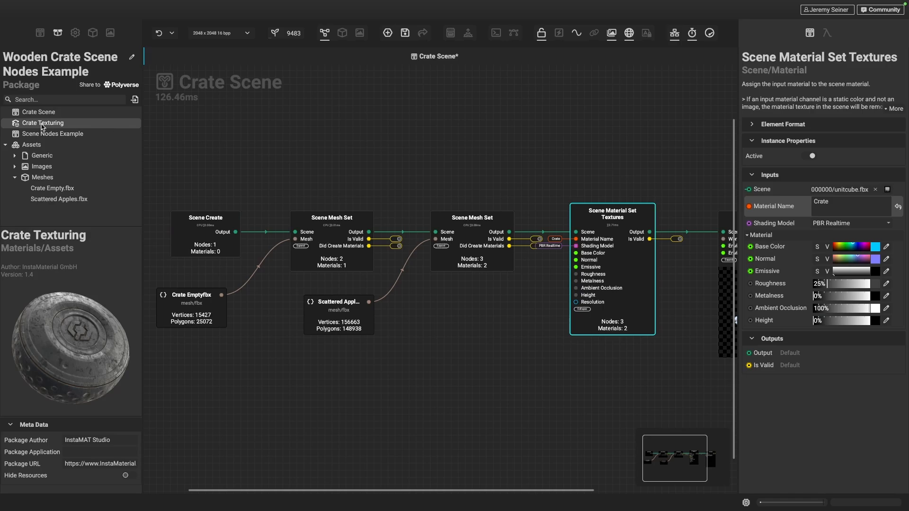
pyautogui.moveTo(41, 126); pyautogui.dragTo(384, 386)
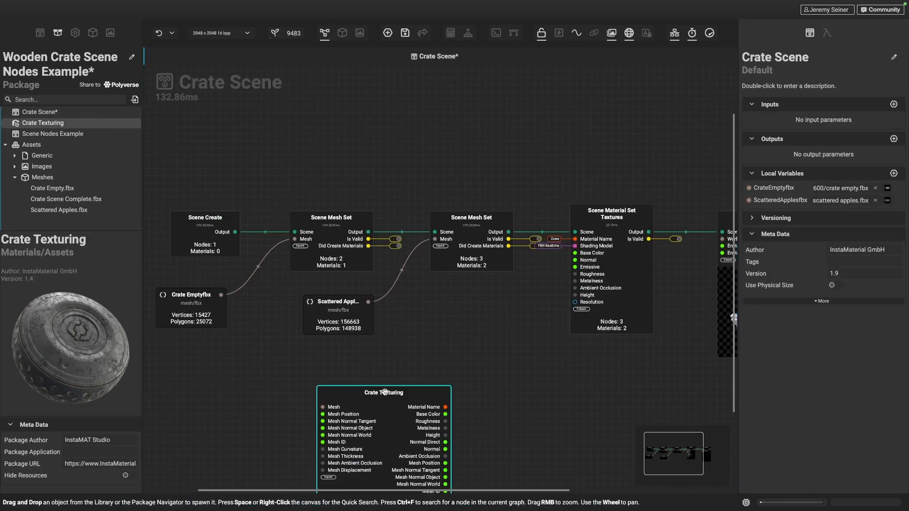
pyautogui.moveTo(506, 403); pyautogui.dragTo(500, 413, button='right')
pyautogui.scroll(-5, 499, 407)
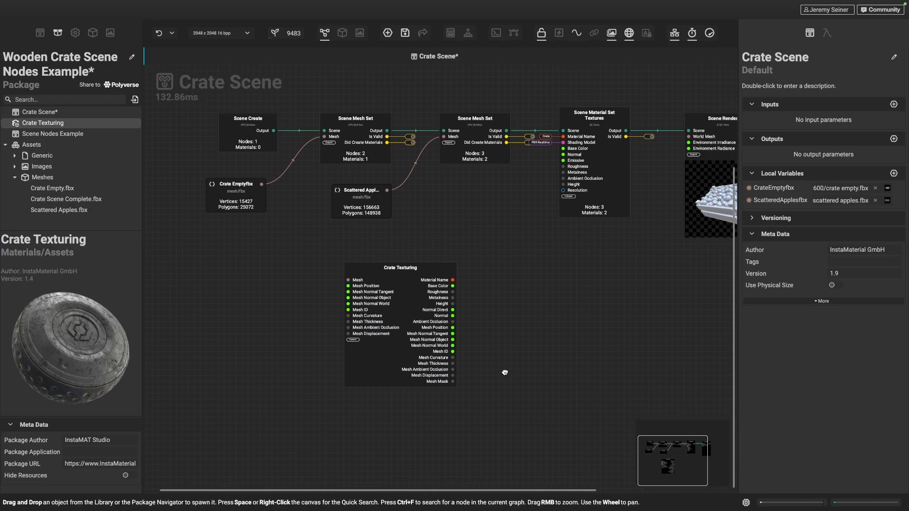
pyautogui.moveTo(379, 339); pyautogui.dragTo(404, 349)
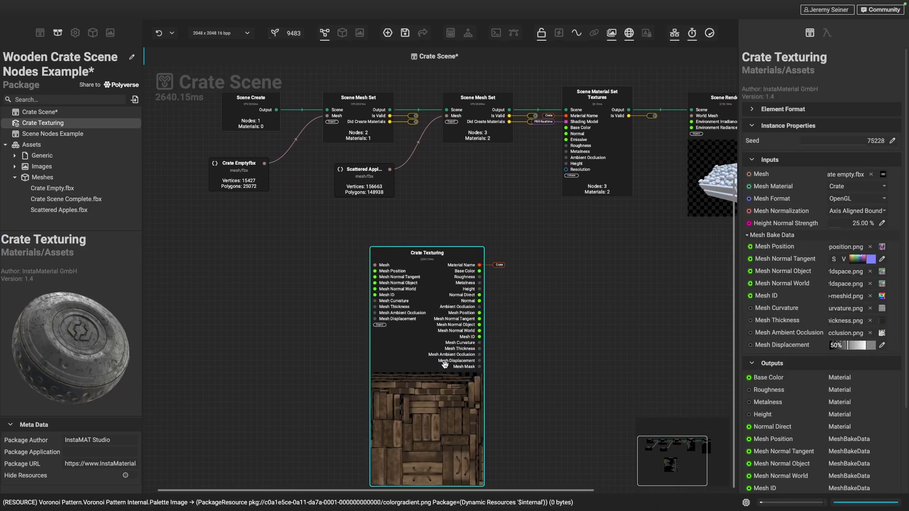
pyautogui.moveTo(532, 367); pyautogui.dragTo(526, 348, button='right')
pyautogui.scroll(-2, 526, 348)
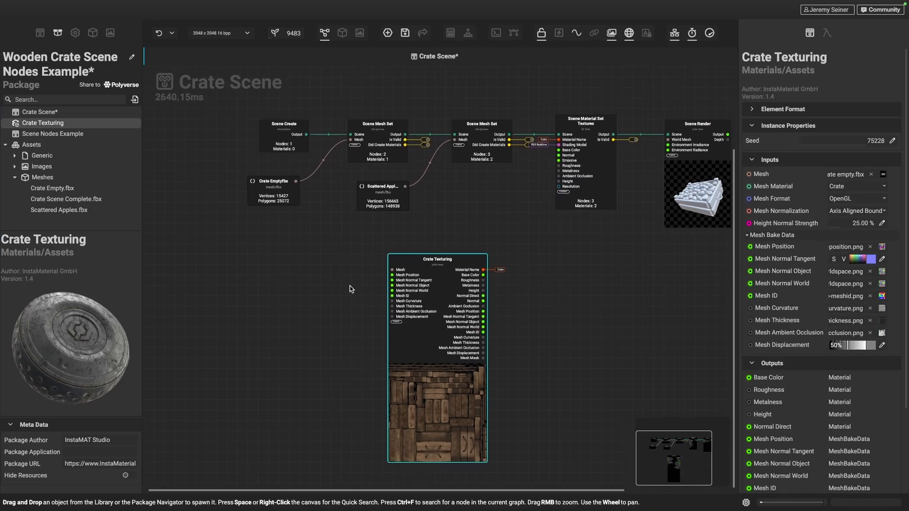
pyautogui.moveTo(351, 262); pyautogui.dragTo(353, 290, button='right')
pyautogui.moveTo(362, 320); pyautogui.dragTo(353, 284, button='middle')
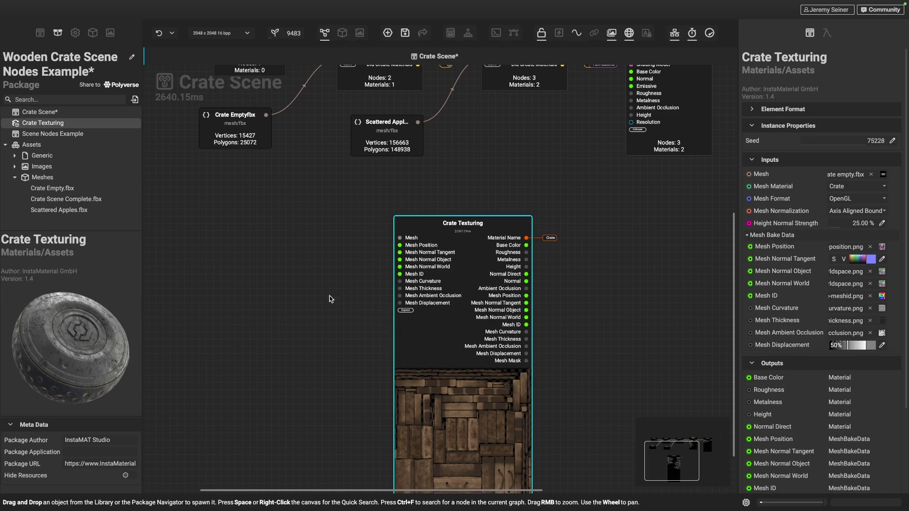
# - Connect the Crate Empty mesh node to the Mesh input of the Crate Texturing node
pyautogui.scroll(3, 306, 261)
pyautogui.scroll(-2, 282, 284)
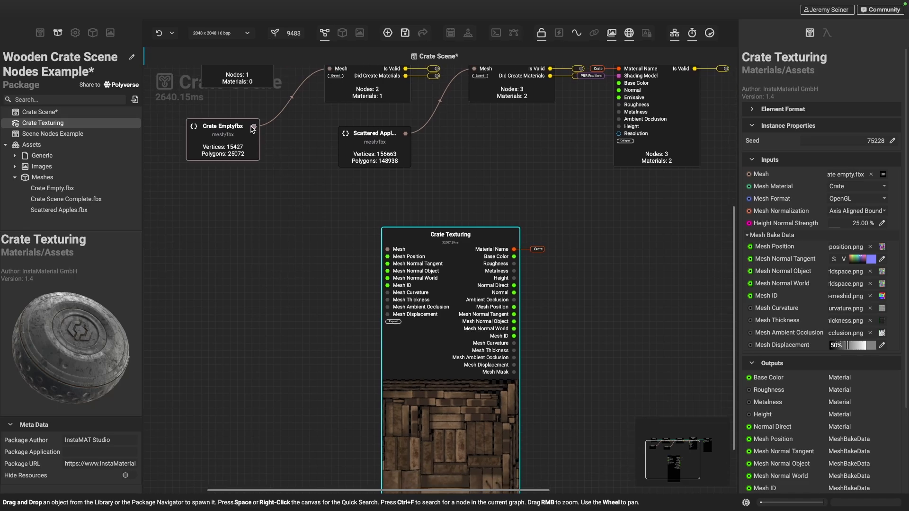
pyautogui.moveTo(254, 128); pyautogui.dragTo(389, 251)
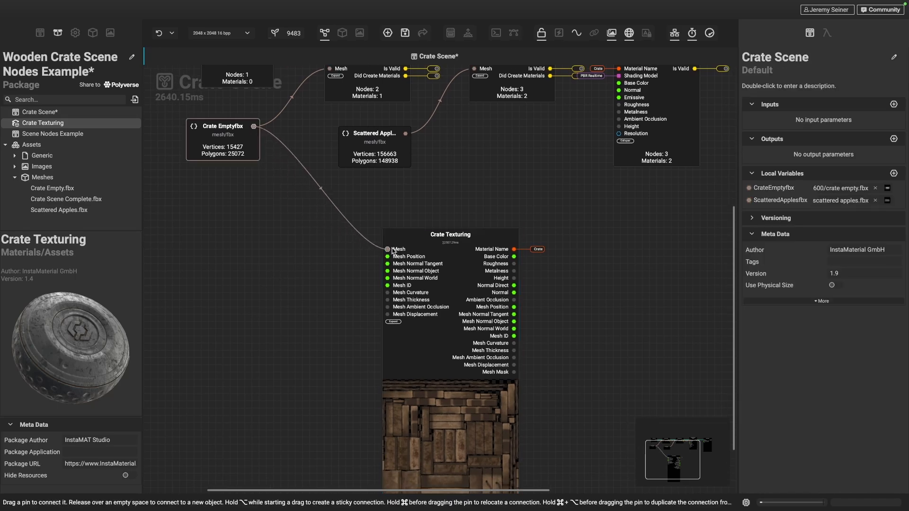
# - Add a Mesh Bake node to the graph and place it beside the input side of the Crate Texturing node
pyautogui.moveTo(336, 325); pyautogui.dragTo(335, 321, button='right')
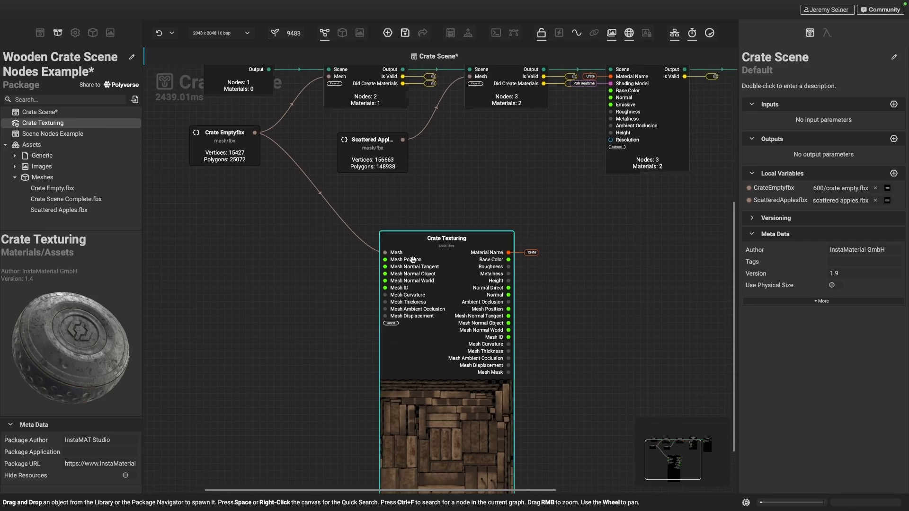
pyautogui.moveTo(317, 339); pyautogui.dragTo(333, 317, button='middle')
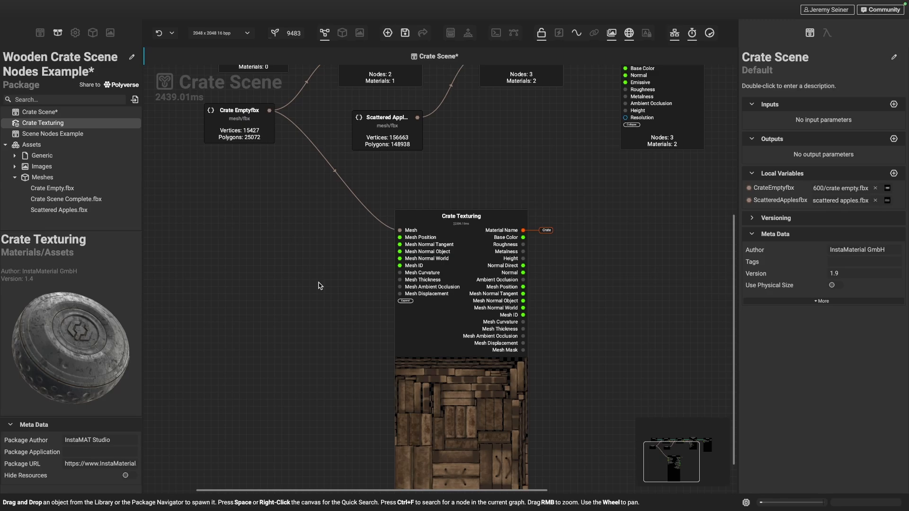
pyautogui.moveTo(303, 266); pyautogui.dragTo(311, 269, button='middle')
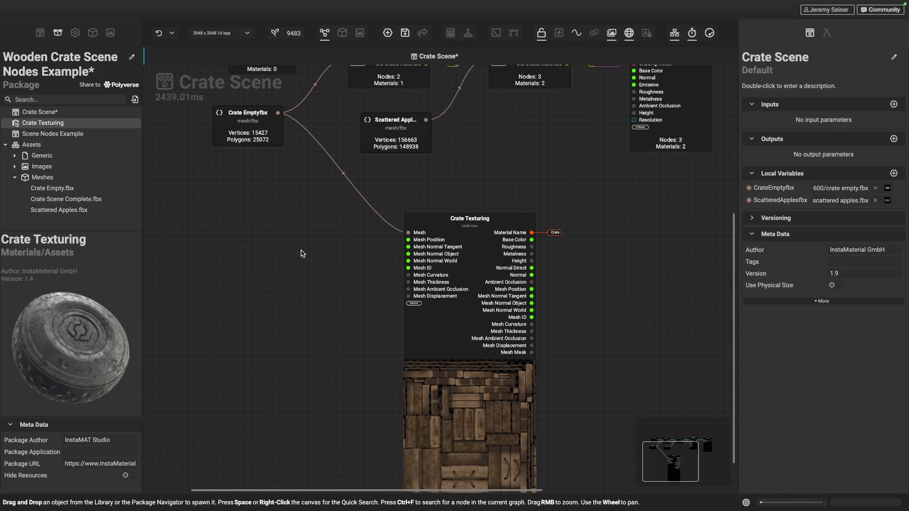
pyautogui.press('space')
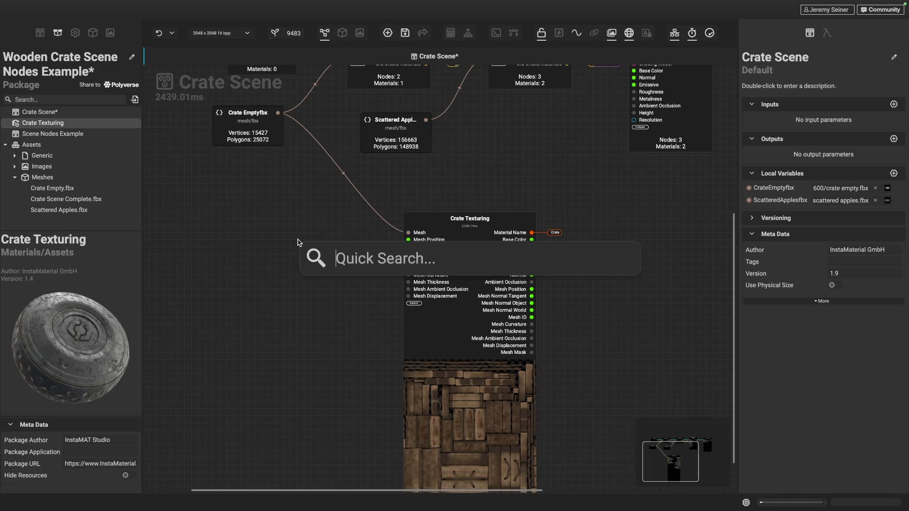
pyautogui.write('mesh bake')
pyautogui.press('Return')
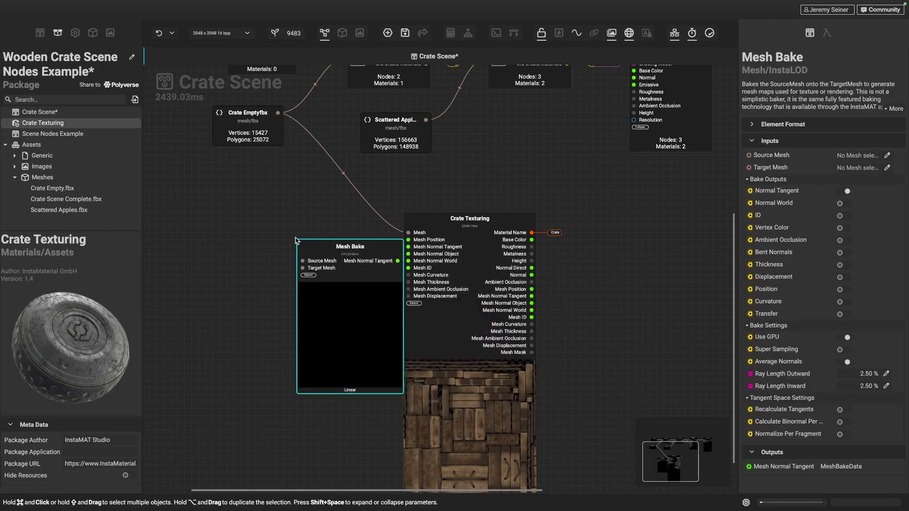
pyautogui.moveTo(320, 313); pyautogui.dragTo(299, 299)
pyautogui.moveTo(569, 312); pyautogui.dragTo(584, 309, button='middle')
pyautogui.moveTo(331, 311); pyautogui.dragTo(333, 304)
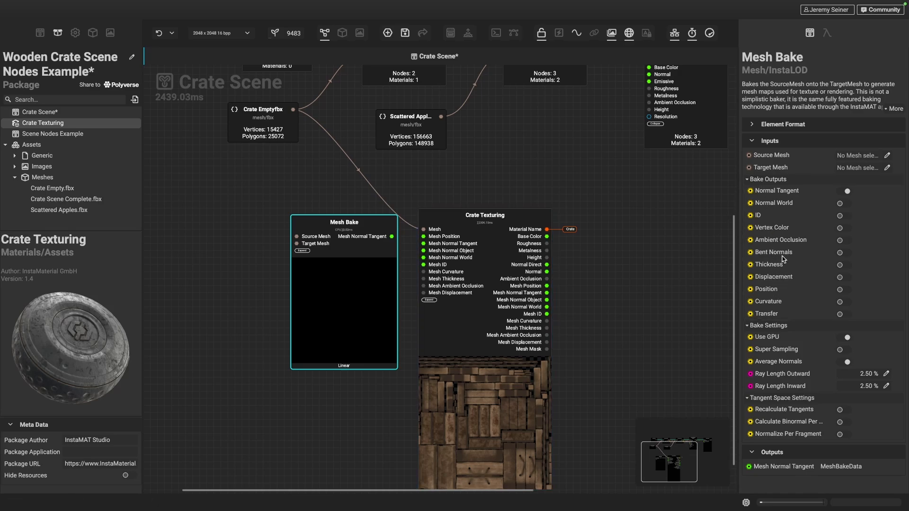
# - Disable the Normal Tangent bake output on Mesh Bake and enable Ambient Occlusion, Thickness, Position and Curvature
pyautogui.click(847, 192)
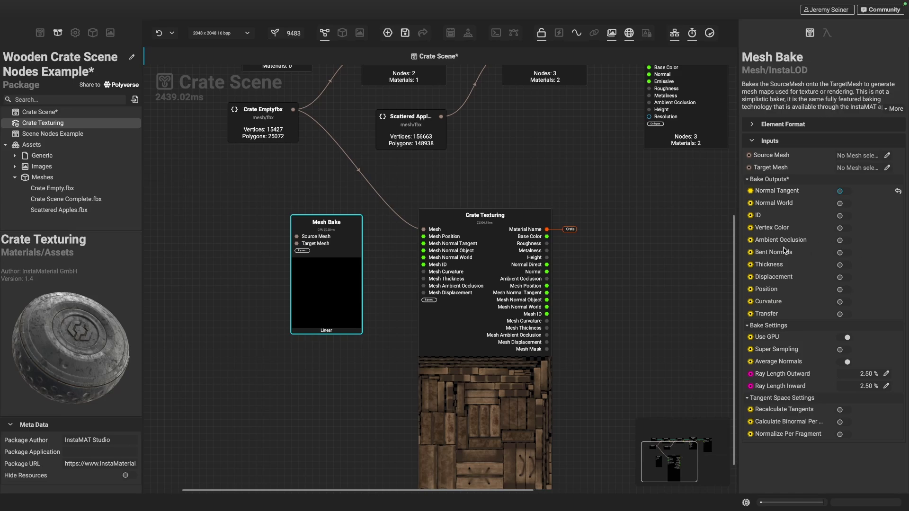
pyautogui.click(841, 240)
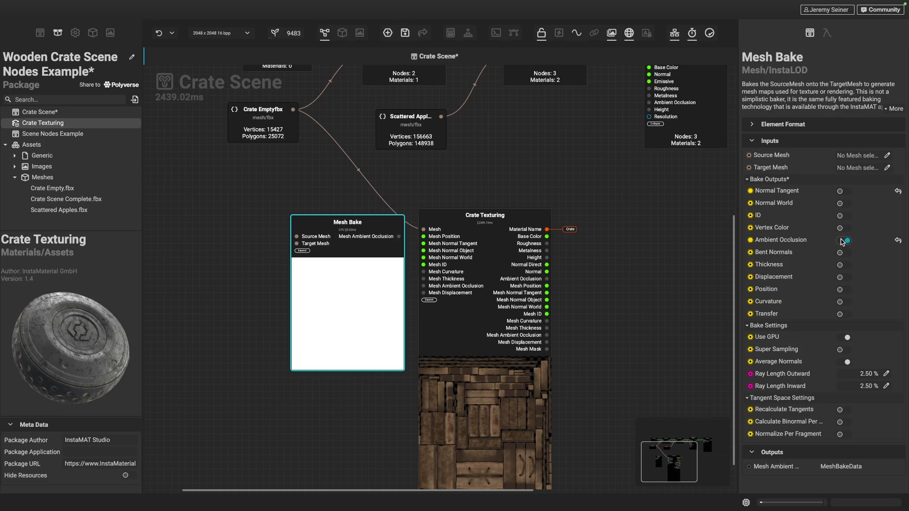
pyautogui.click(842, 265)
pyautogui.click(842, 289)
pyautogui.click(843, 301)
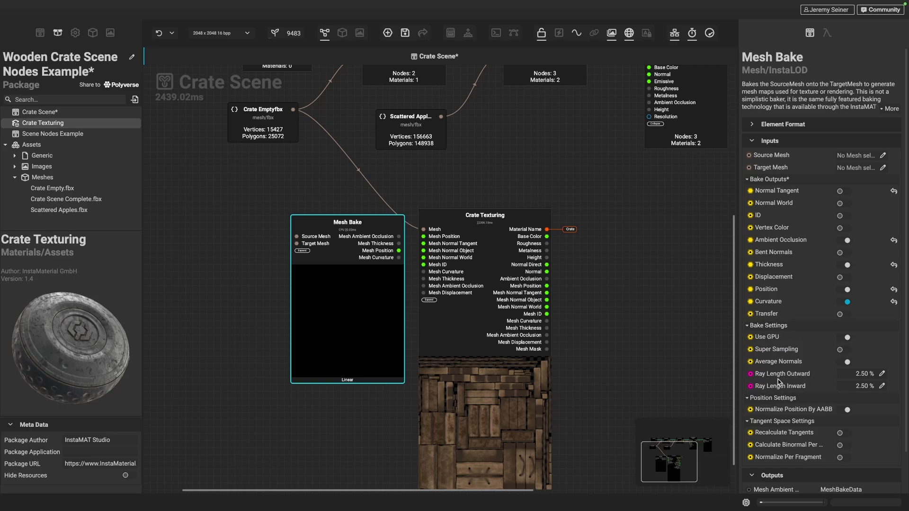
# - Set the Ray Length Outward of the Mesh Bake node to 0.5 %
pyautogui.click(881, 374)
pyautogui.write('0.5')
pyautogui.press('Return')
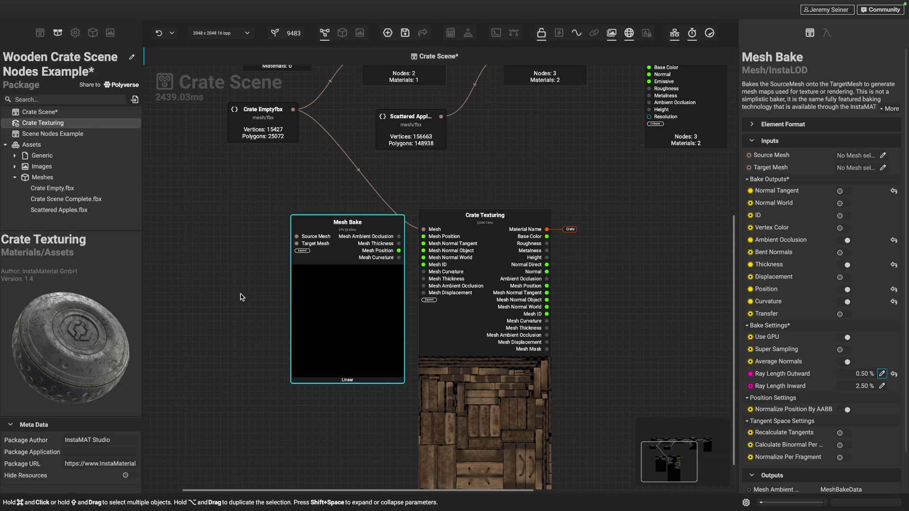
# - Rearrange the Mesh Bake and Crate Texturing nodes and connect the Crate Empty mesh to Mesh Bake's Source Mesh and Target Mesh inputs
pyautogui.scroll(-2, 241, 297)
pyautogui.moveTo(231, 278); pyautogui.dragTo(218, 276)
pyautogui.moveTo(429, 326); pyautogui.dragTo(477, 326)
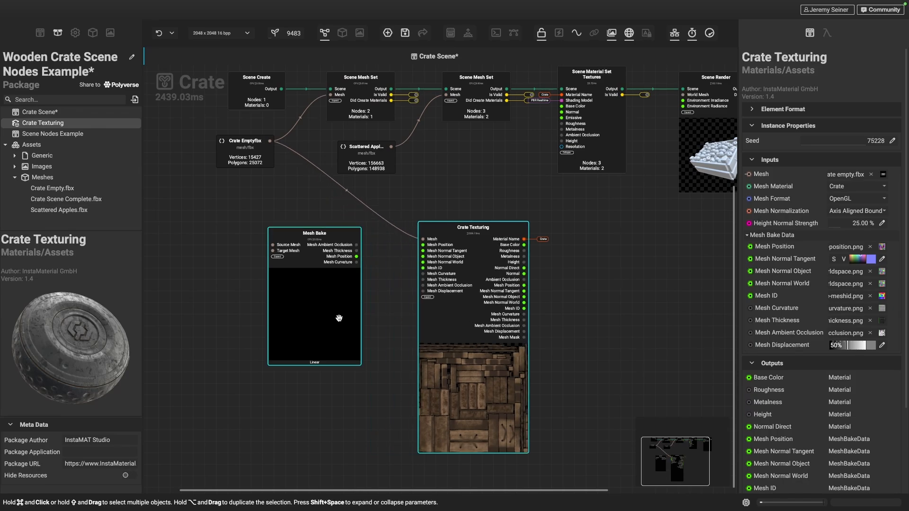
pyautogui.moveTo(339, 317); pyautogui.dragTo(368, 318)
pyautogui.moveTo(269, 141); pyautogui.dragTo(301, 245)
pyautogui.moveTo(269, 141); pyautogui.dragTo(302, 250)
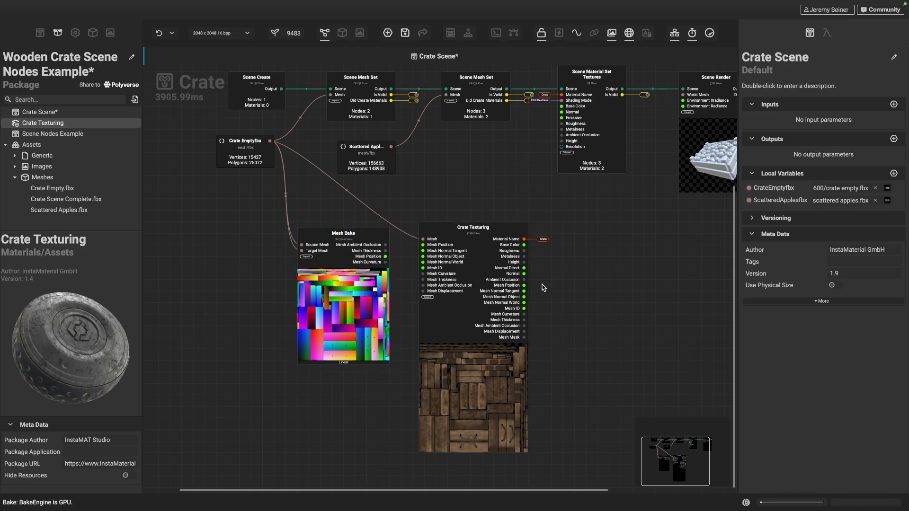
# - Link all Mesh Bake outputs to the matching Crate Texturing inputs at once with a grouped MeshBakeData connection
pyautogui.scroll(2, 544, 281)
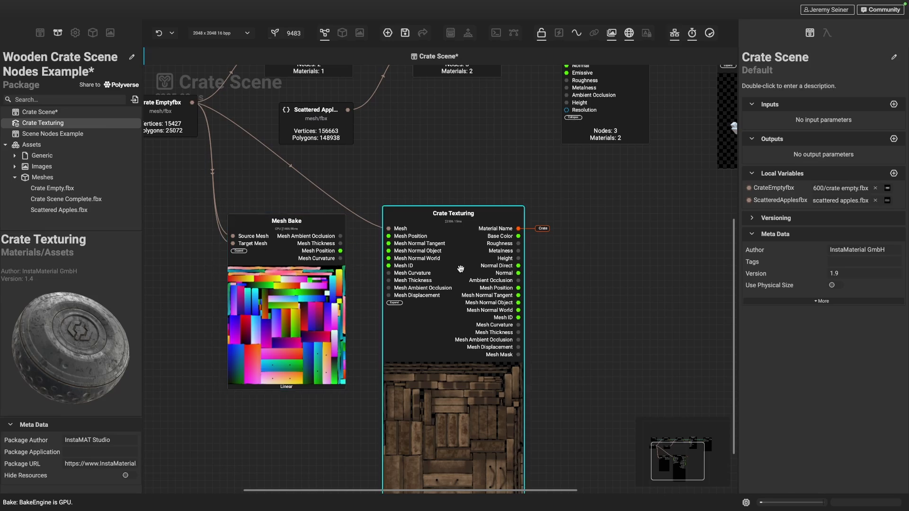
pyautogui.click(593, 34)
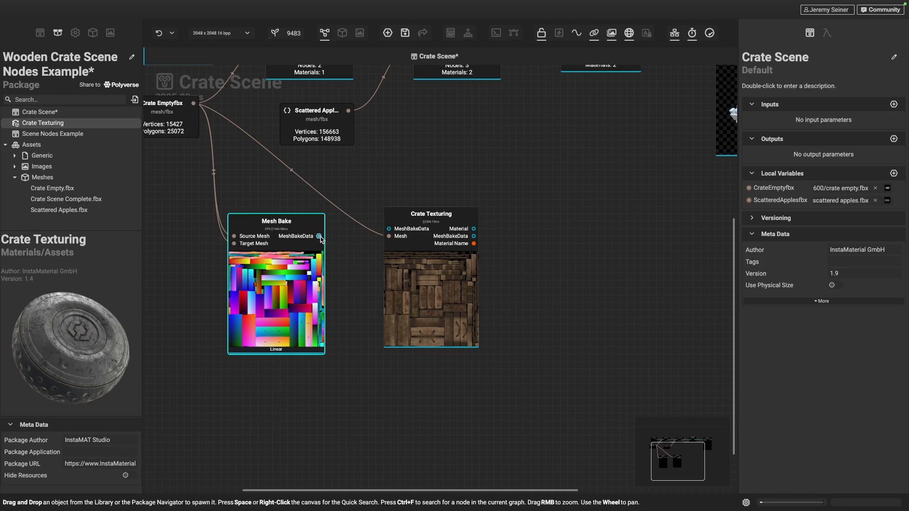
pyautogui.moveTo(319, 236); pyautogui.dragTo(384, 229)
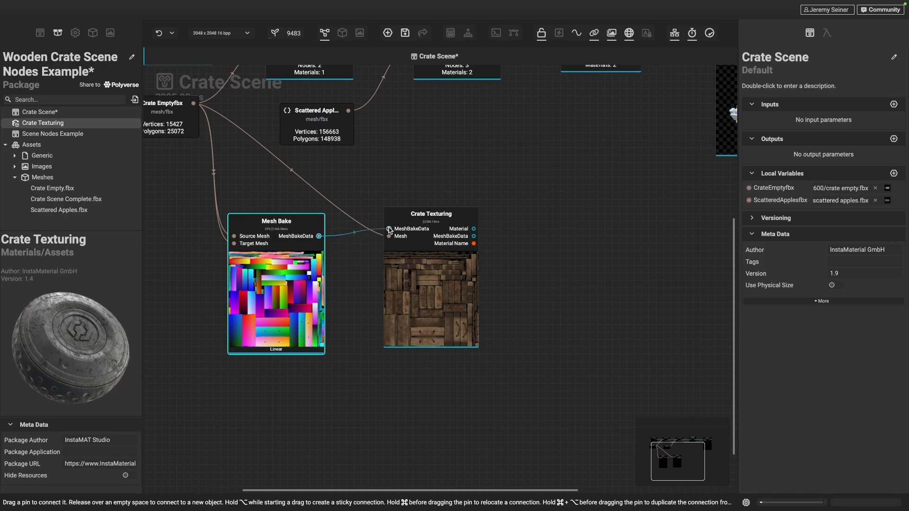
pyautogui.moveTo(389, 230); pyautogui.dragTo(388, 229)
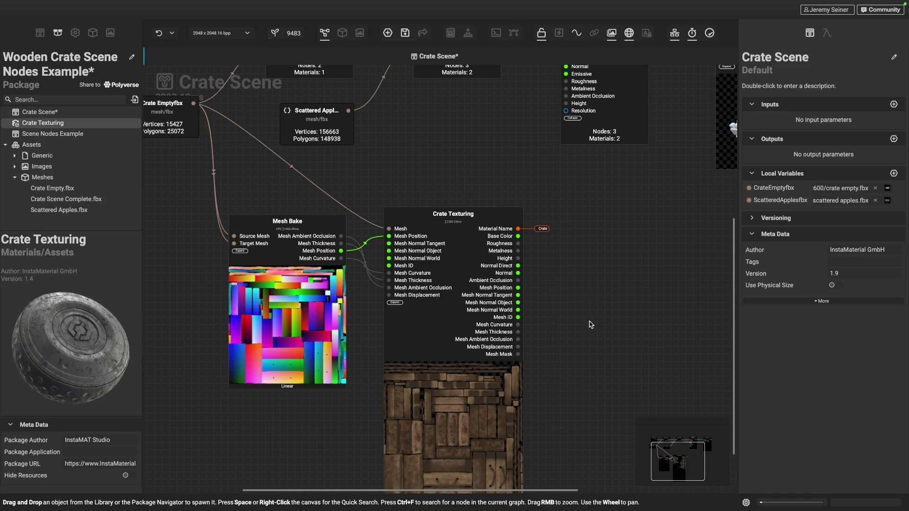
# - Link Crate Texturing's grouped Material output to the Material input of Scene Material Set Textures, and return the nodes to individual pins
pyautogui.scroll(-2, 589, 321)
pyautogui.moveTo(615, 297); pyautogui.dragTo(578, 294, button='middle')
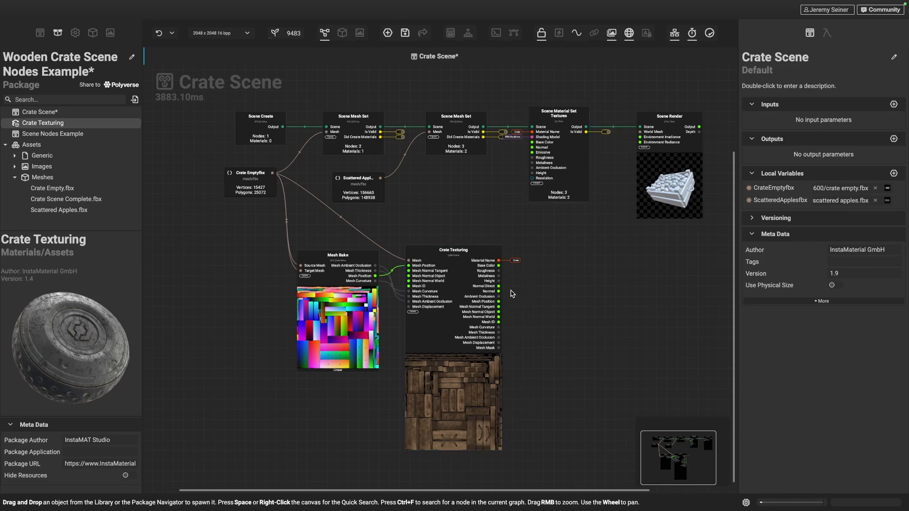
pyautogui.click(571, 149)
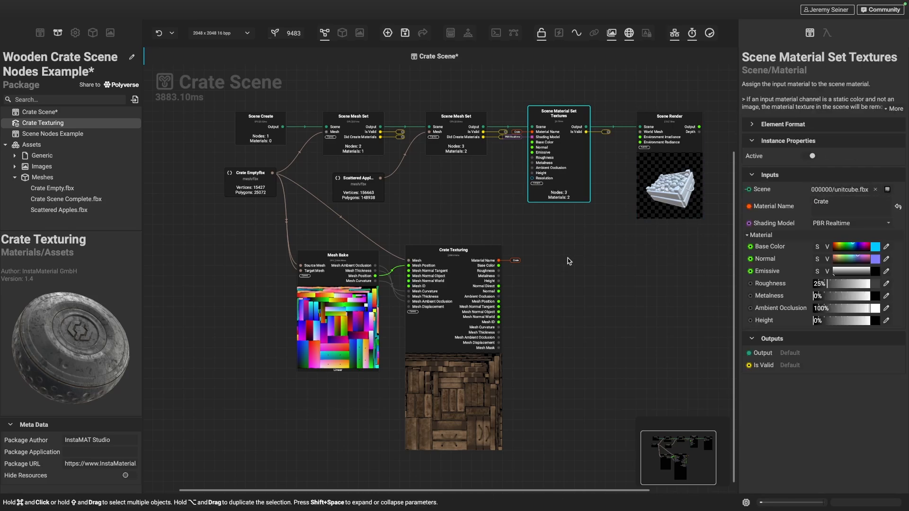
pyautogui.click(592, 34)
pyautogui.moveTo(504, 246); pyautogui.dragTo(511, 277, button='right')
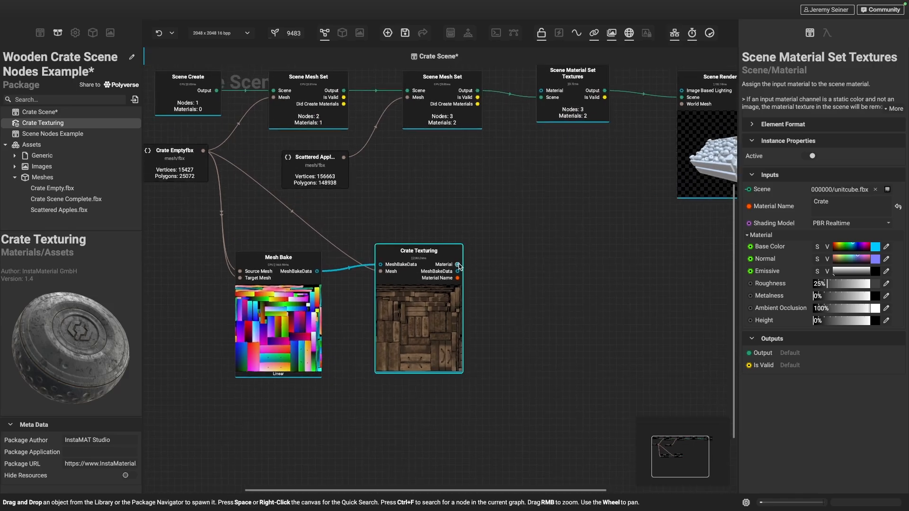
pyautogui.moveTo(458, 267); pyautogui.dragTo(541, 91)
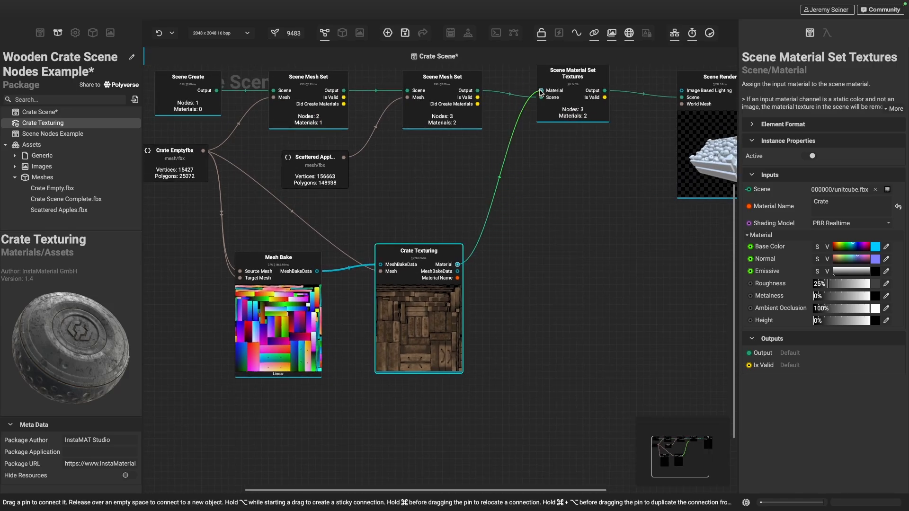
pyautogui.click(580, 87)
pyautogui.click(594, 33)
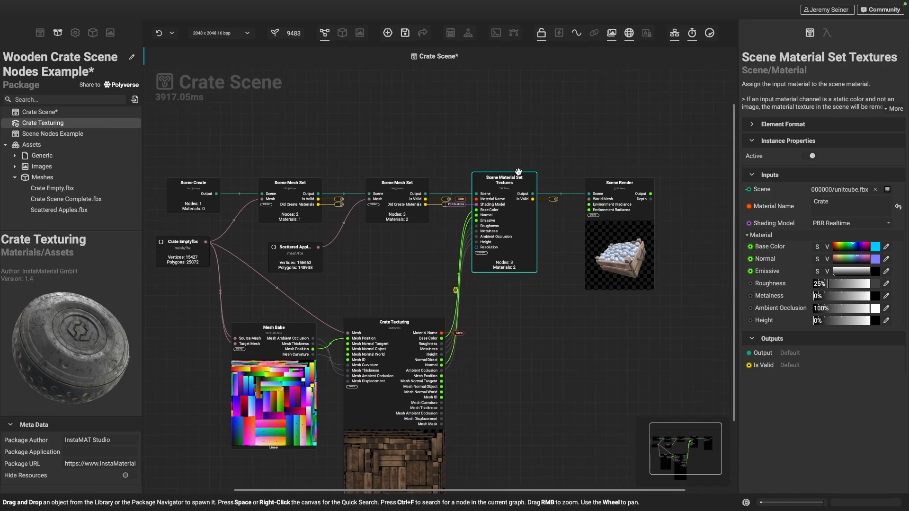
# - Orbit the Scene Render node's camera slightly to view the textured crate from a lower angle
pyautogui.moveTo(680, 243); pyautogui.dragTo(681, 284, button='right')
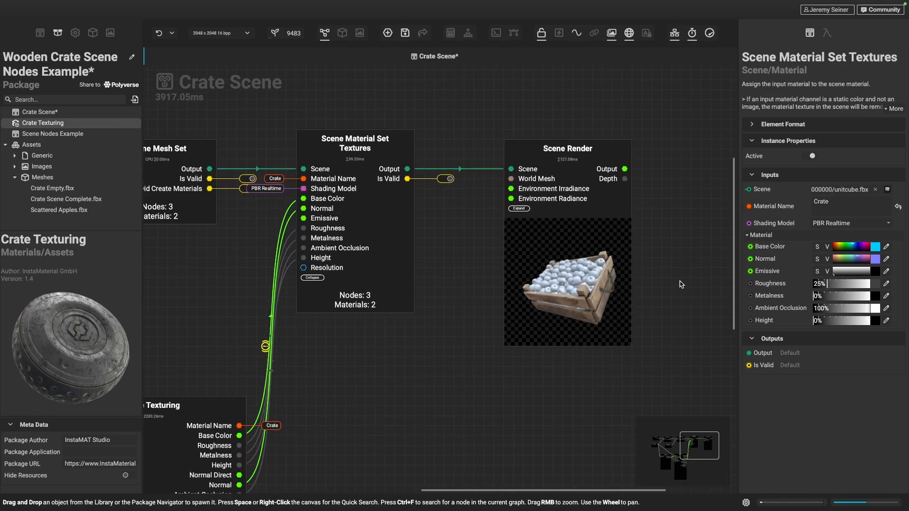
pyautogui.moveTo(681, 284); pyautogui.dragTo(646, 284, button='middle')
pyautogui.click(568, 279)
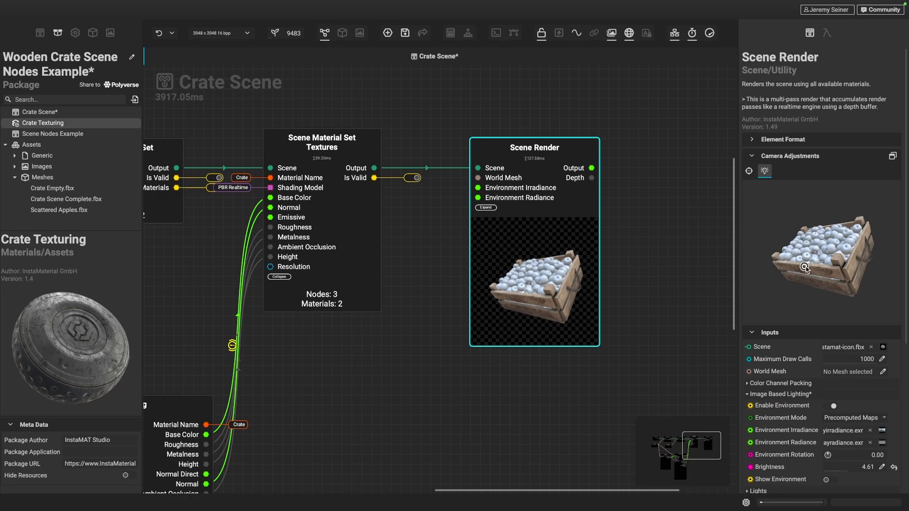
pyautogui.moveTo(805, 267)
pyautogui.mouseDown()
pyautogui.moveTo(828, 273)
pyautogui.moveTo(806, 263)
pyautogui.mouseUp()
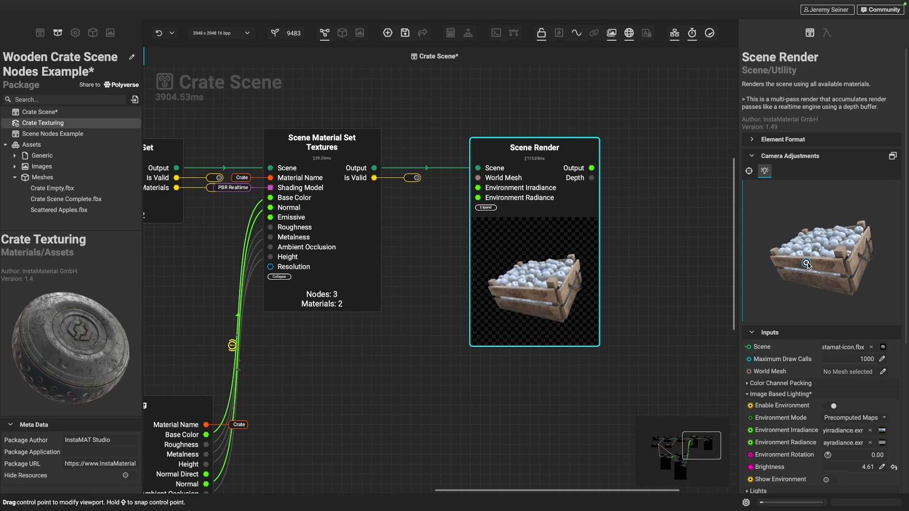
# - Move Scene Render farther along the chain and insert a second Scene Material Set Textures node on the scene link before it
pyautogui.scroll(-2, 659, 298)
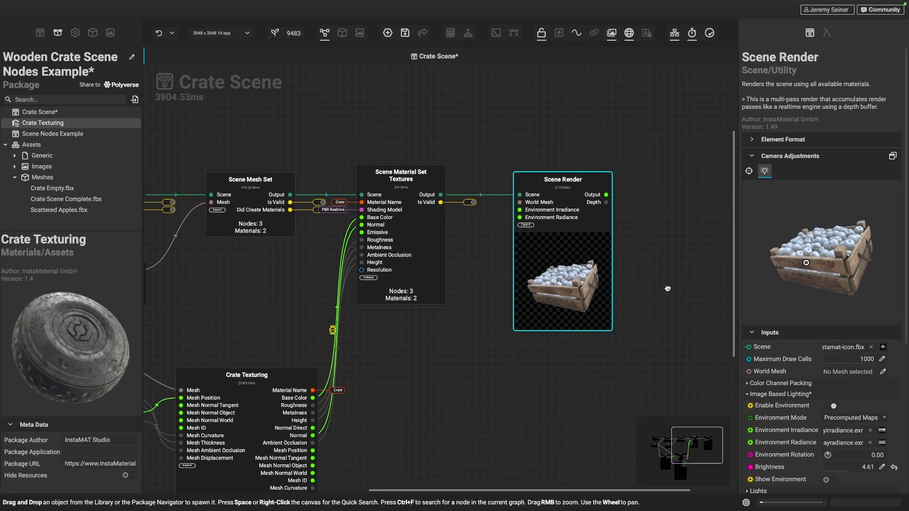
pyautogui.scroll(-1, 516, 376)
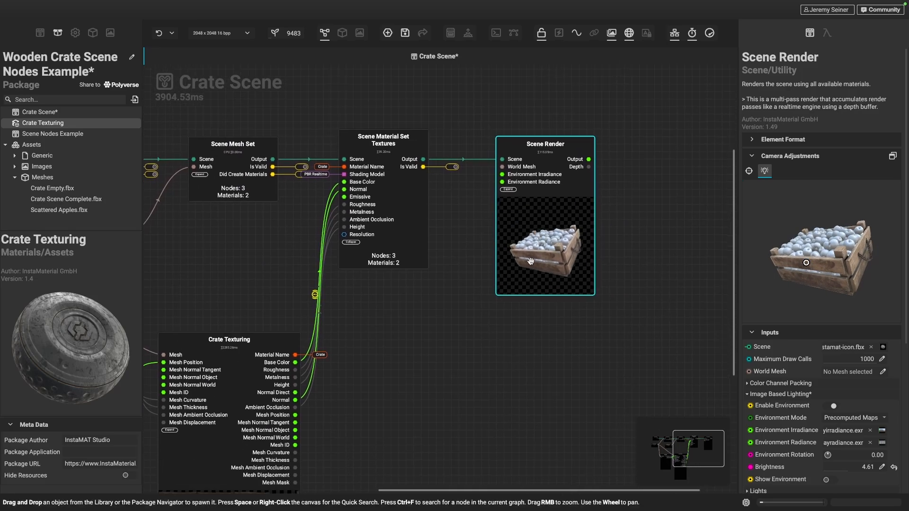
pyautogui.moveTo(527, 253); pyautogui.dragTo(647, 252)
pyautogui.click(513, 158)
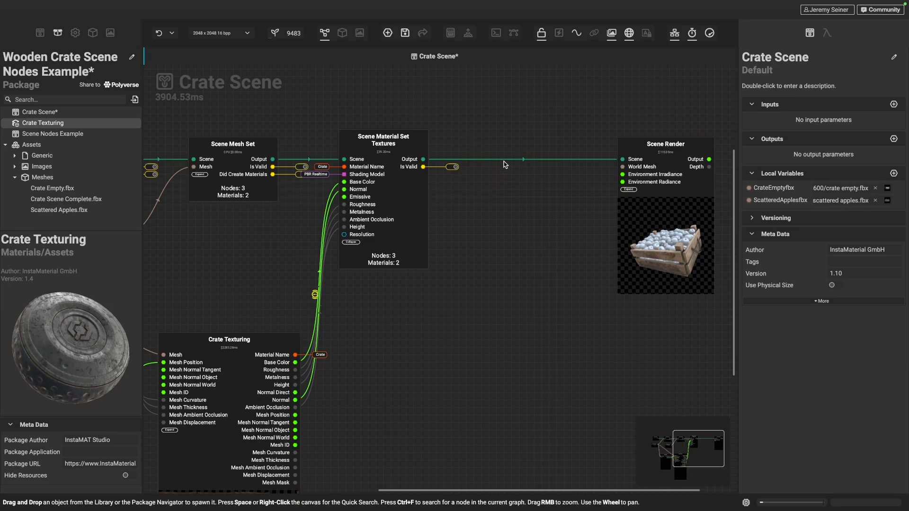
pyautogui.rightClick(503, 162)
pyautogui.write('set texu')
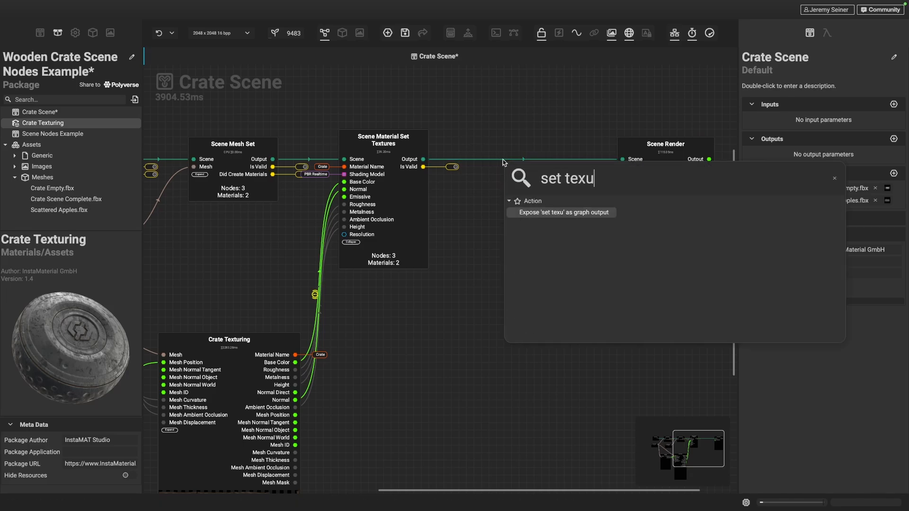
pyautogui.press('BackSpace')
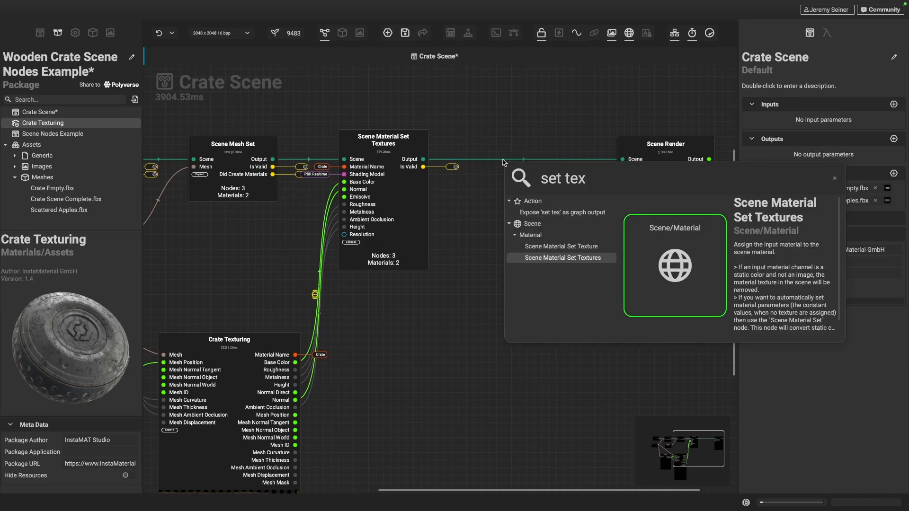
pyautogui.press('Return')
pyautogui.moveTo(539, 176); pyautogui.dragTo(531, 150)
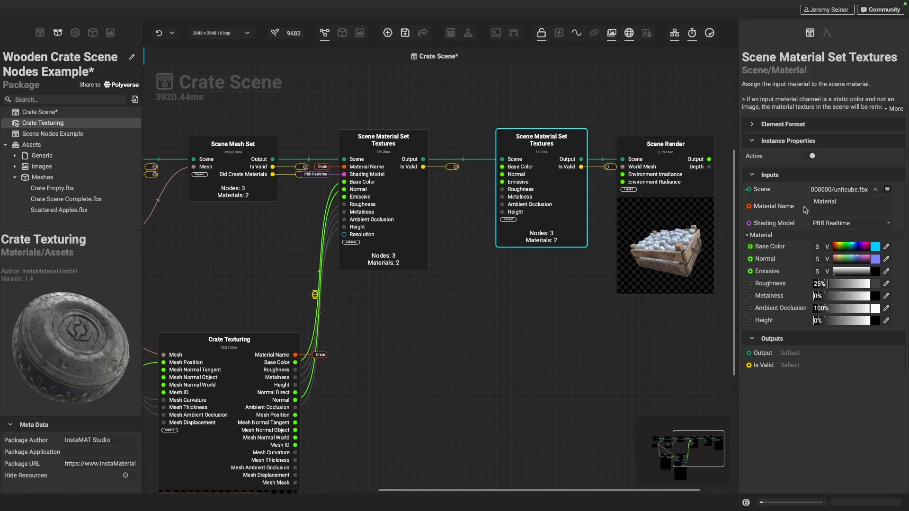
# - Set the Material Name of the second Scene Material Set Textures node to Apples and select the Scene Render node
pyautogui.click(851, 203)
pyautogui.hotkey('ctrl', 'a')
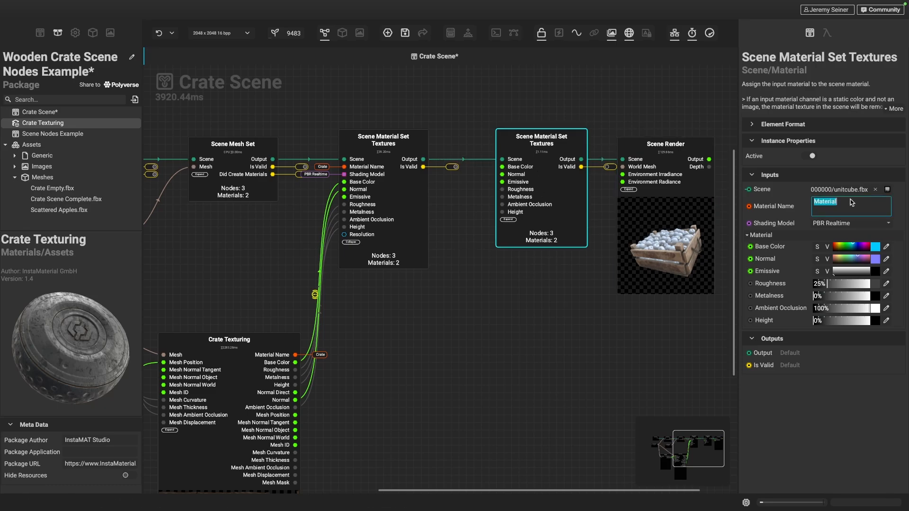
pyautogui.write('Apples')
pyautogui.click(575, 355)
pyautogui.moveTo(526, 299); pyautogui.dragTo(515, 301, button='middle')
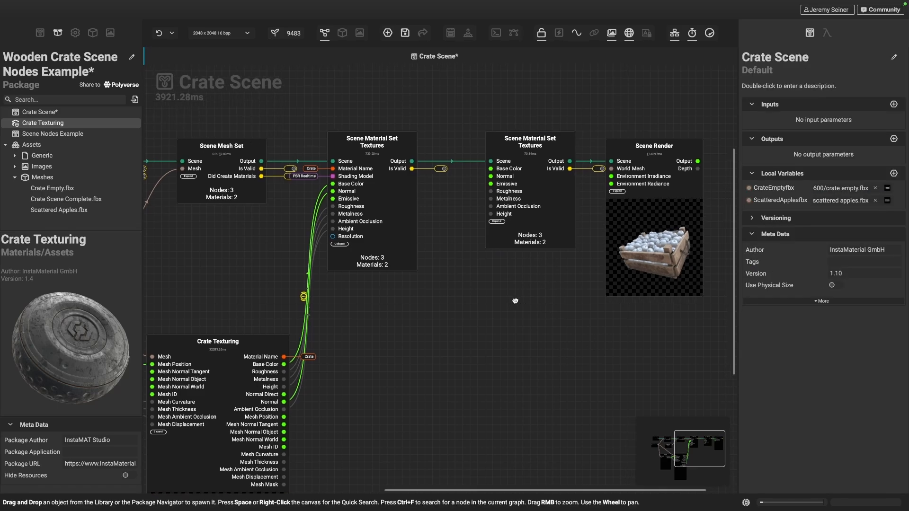
pyautogui.click(619, 251)
pyautogui.scroll(-3, 537, 332)
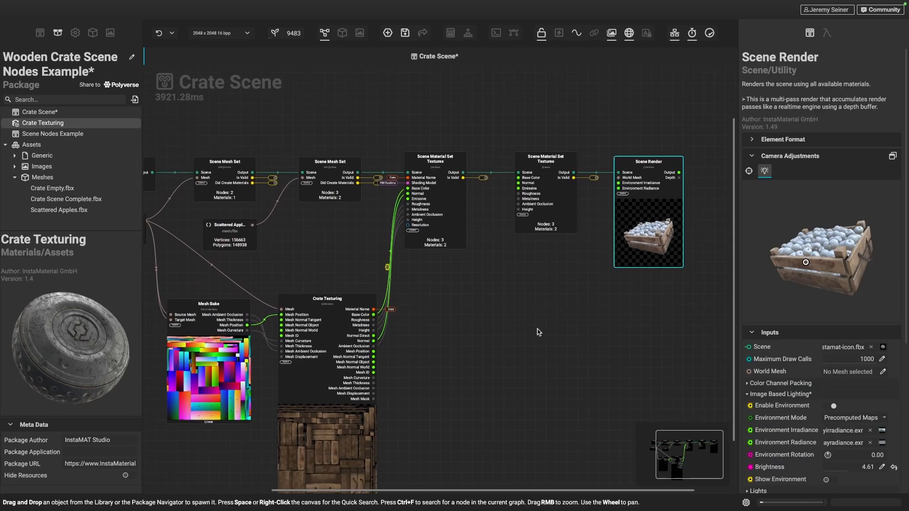
# - Add the Apple Color.jpeg image to the graph and link it to the Base Color input of the second Scene Material Set Textures node
pyautogui.moveTo(537, 331); pyautogui.dragTo(580, 309, button='middle')
pyautogui.click(371, 467)
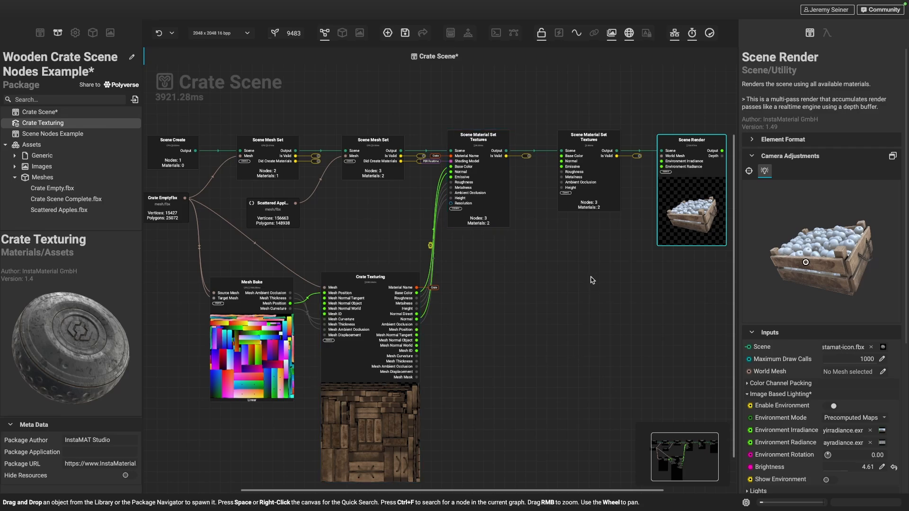
pyautogui.click(38, 167)
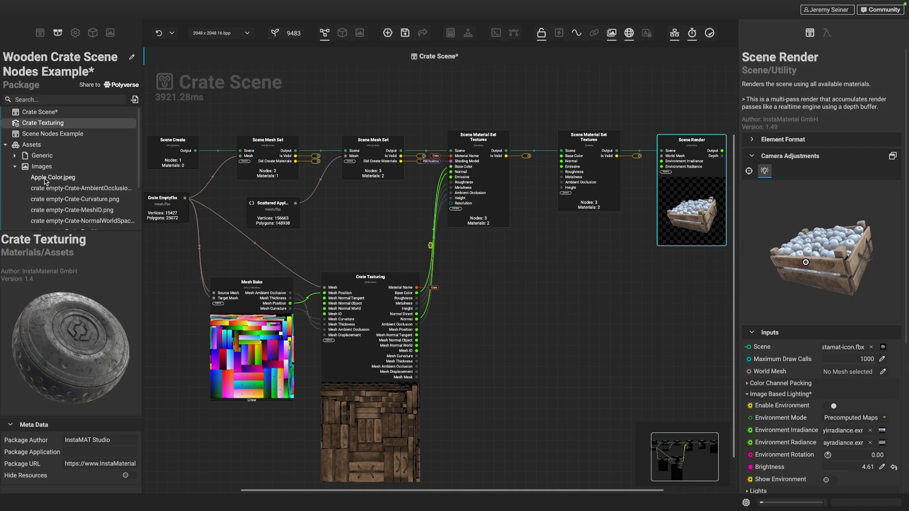
pyautogui.click(45, 179)
pyautogui.moveTo(37, 180); pyautogui.dragTo(536, 263)
pyautogui.scroll(3, 576, 242)
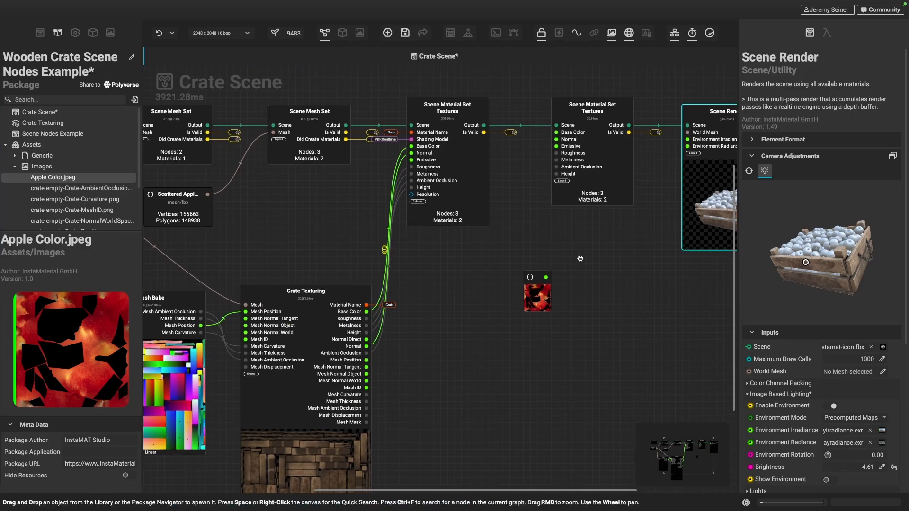
pyautogui.moveTo(579, 257); pyautogui.dragTo(525, 261, button='middle')
pyautogui.moveTo(483, 304); pyautogui.dragTo(502, 137)
# - Select the Scene Render node and examine the rendered crate with the textured apples up close
pyautogui.scroll(5, 646, 262)
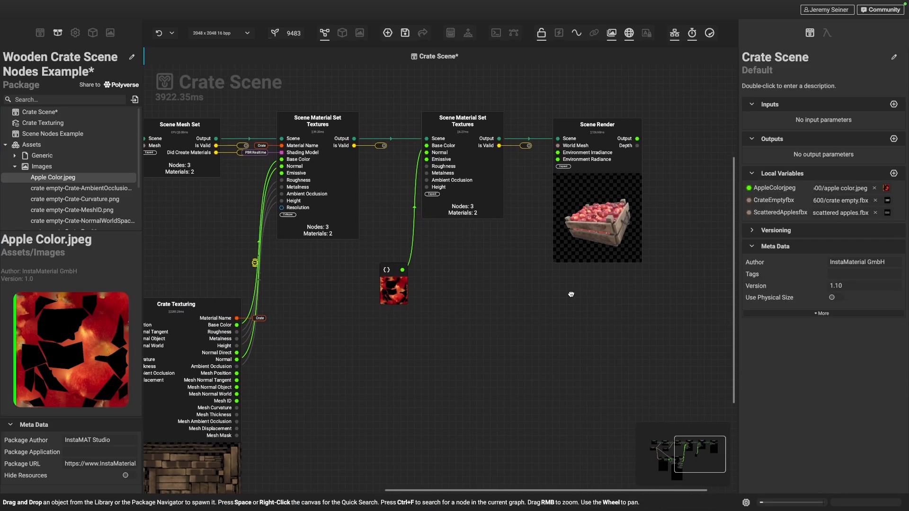
pyautogui.click(556, 226)
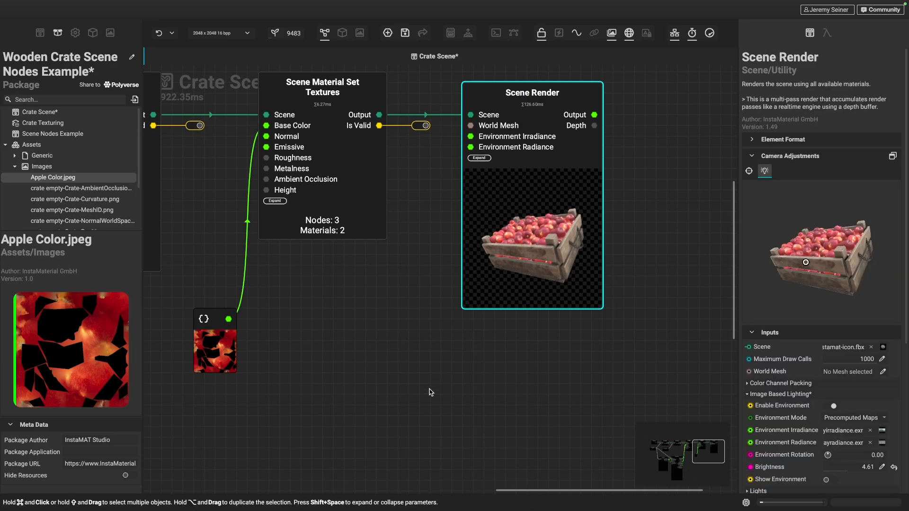
pyautogui.scroll(-6, 404, 400)
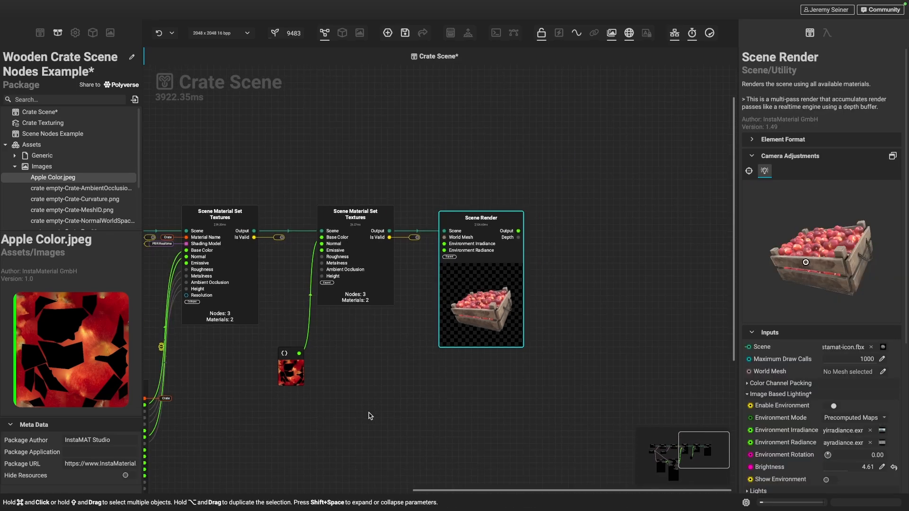
pyautogui.moveTo(399, 270); pyautogui.dragTo(440, 262, button='middle')
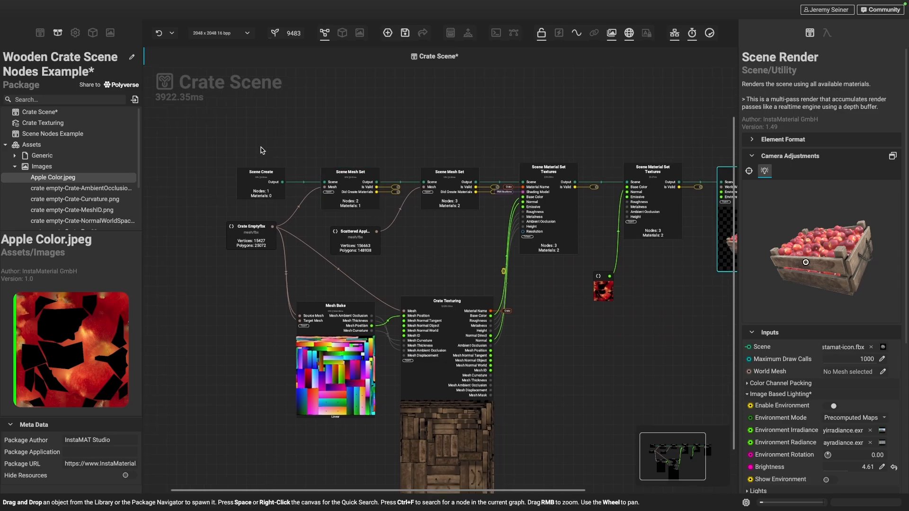
# - Compare the Path and creation settings of the two Scene Mesh Set nodes for the crate and the fruit
pyautogui.click(243, 189)
pyautogui.scroll(2, 303, 186)
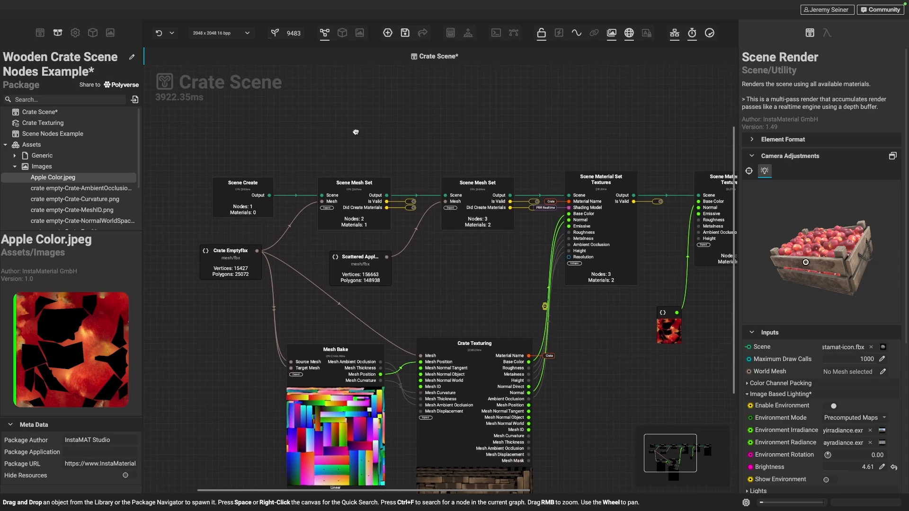
pyautogui.click(344, 193)
pyautogui.keyDown('super'); pyautogui.click(492, 194); pyautogui.keyUp('super')
pyautogui.keyDown('super'); pyautogui.click(357, 195); pyautogui.keyUp('super')
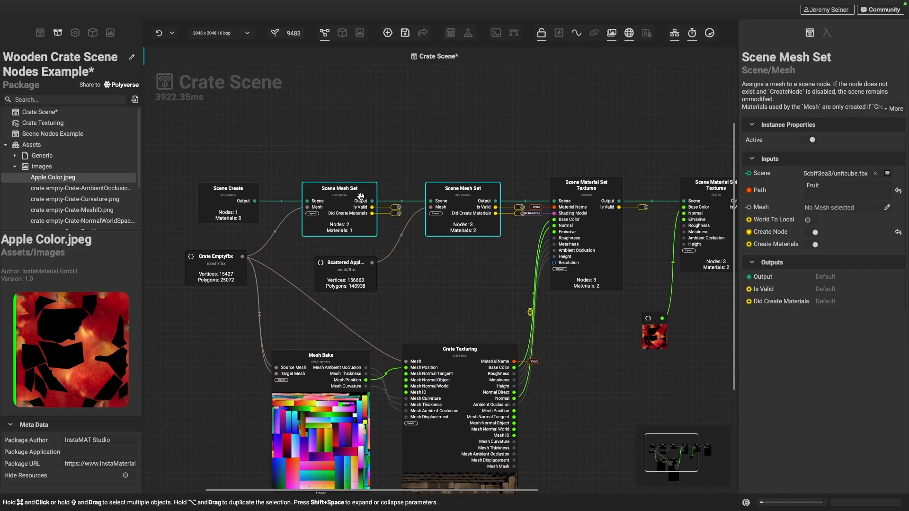
pyautogui.keyDown('super'); pyautogui.click(475, 191); pyautogui.keyUp('super')
pyautogui.keyDown('super'); pyautogui.click(365, 196); pyautogui.keyUp('super')
pyautogui.click(350, 192)
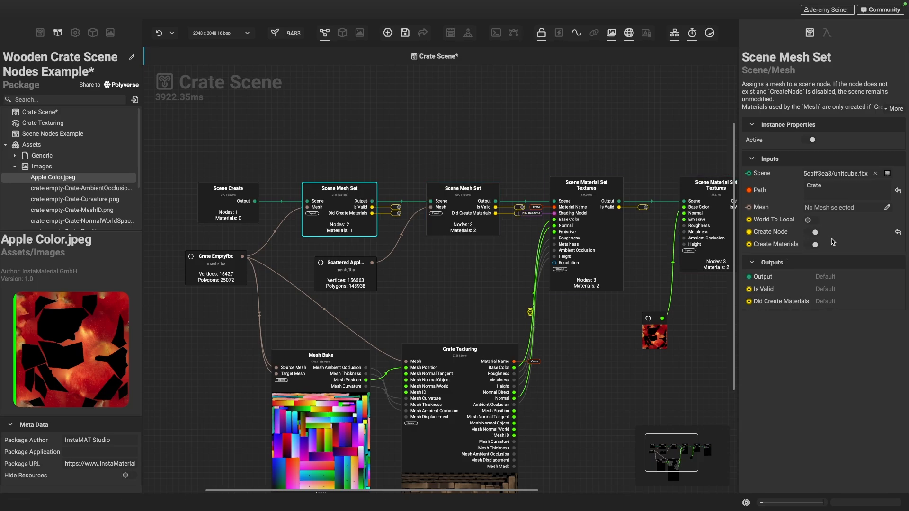
pyautogui.click(455, 193)
pyautogui.click(352, 192)
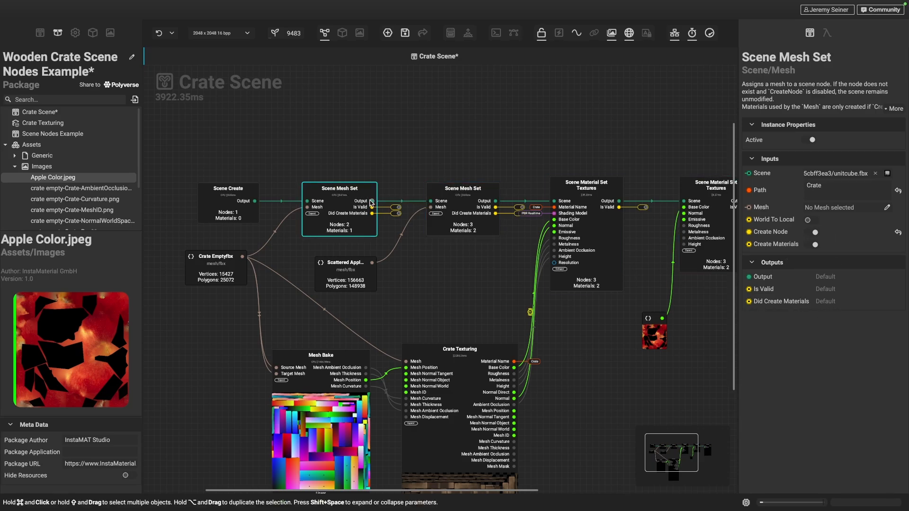
pyautogui.click(472, 191)
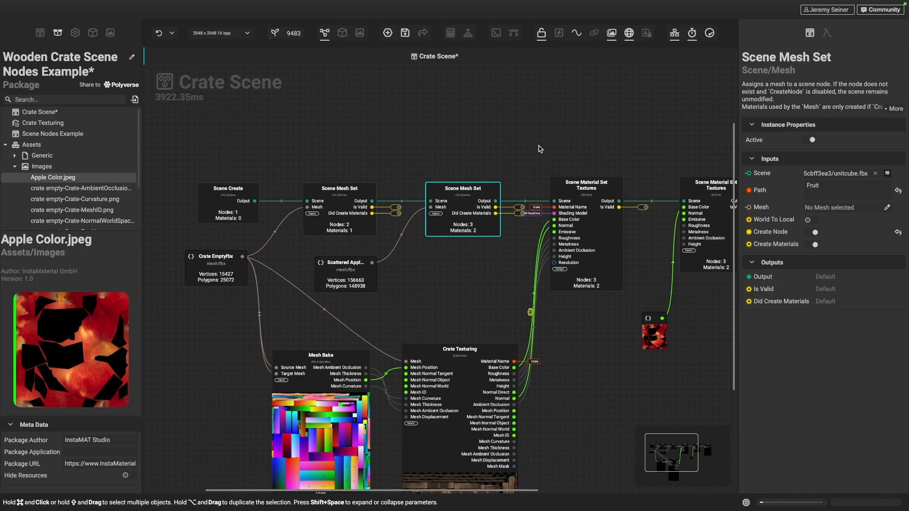
# - Review the whole graph from Scene Create through Mesh Bake and Crate Texturing to the material nodes and Scene Render
pyautogui.hscroll(5, 534, 147)
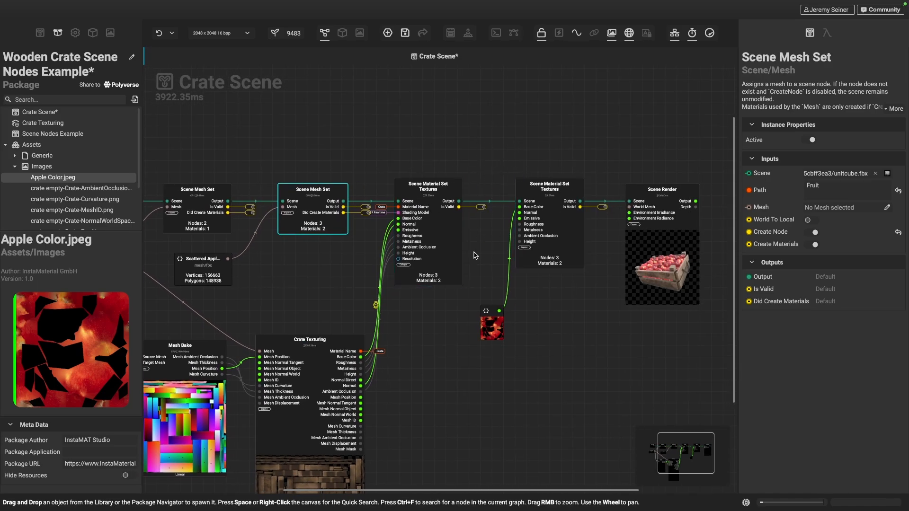
pyautogui.moveTo(452, 167); pyautogui.dragTo(454, 197, button='right')
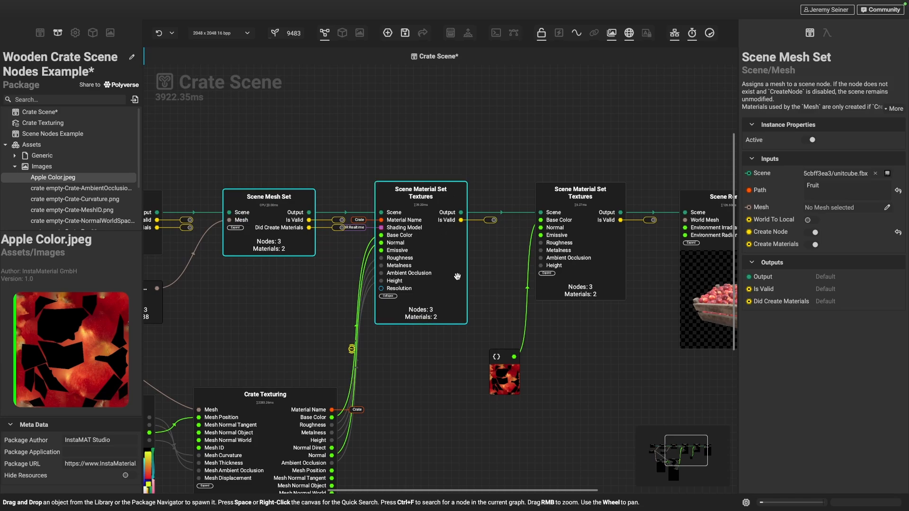
pyautogui.moveTo(495, 289); pyautogui.dragTo(499, 260, button='right')
pyautogui.moveTo(470, 409); pyautogui.dragTo(587, 287, button='middle')
pyautogui.moveTo(563, 370); pyautogui.dragTo(561, 354, button='right')
pyautogui.moveTo(562, 351); pyautogui.dragTo(547, 352, button='middle')
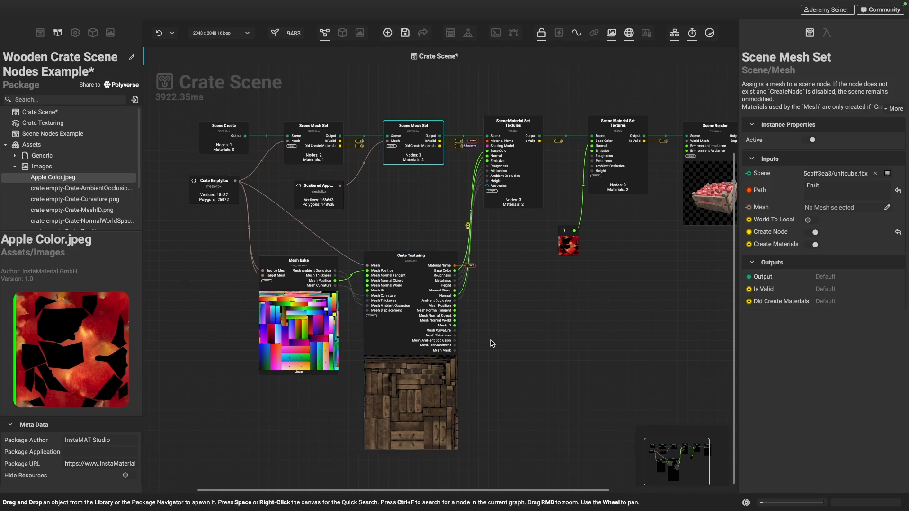
pyautogui.moveTo(207, 286); pyautogui.dragTo(221, 328, button='right')
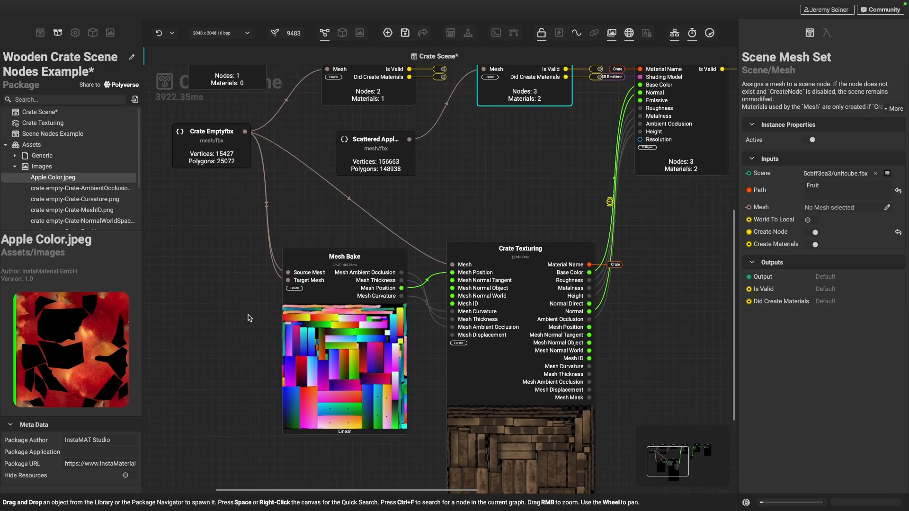
pyautogui.moveTo(238, 336); pyautogui.dragTo(235, 302, button='right')
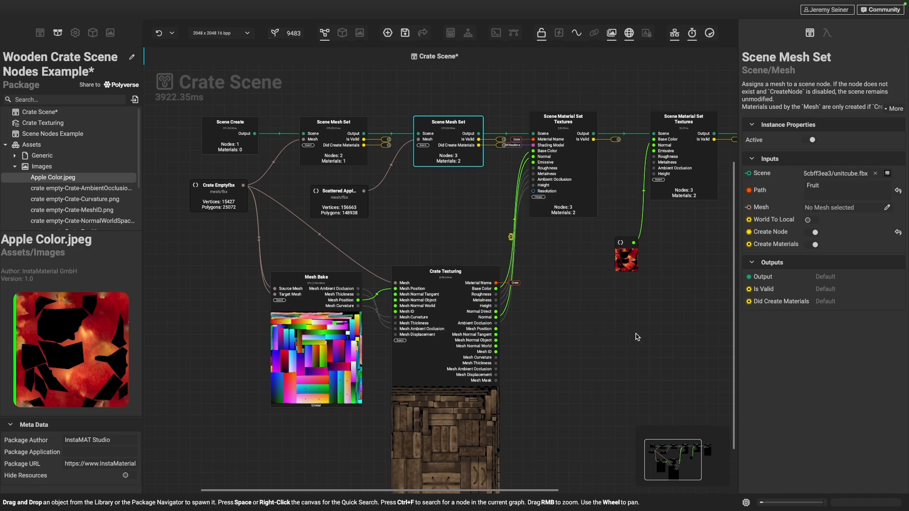
pyautogui.moveTo(623, 330); pyautogui.dragTo(500, 348, button='middle')
pyautogui.moveTo(554, 263); pyautogui.dragTo(562, 282, button='right')
pyautogui.moveTo(562, 282); pyautogui.dragTo(521, 325, button='middle')
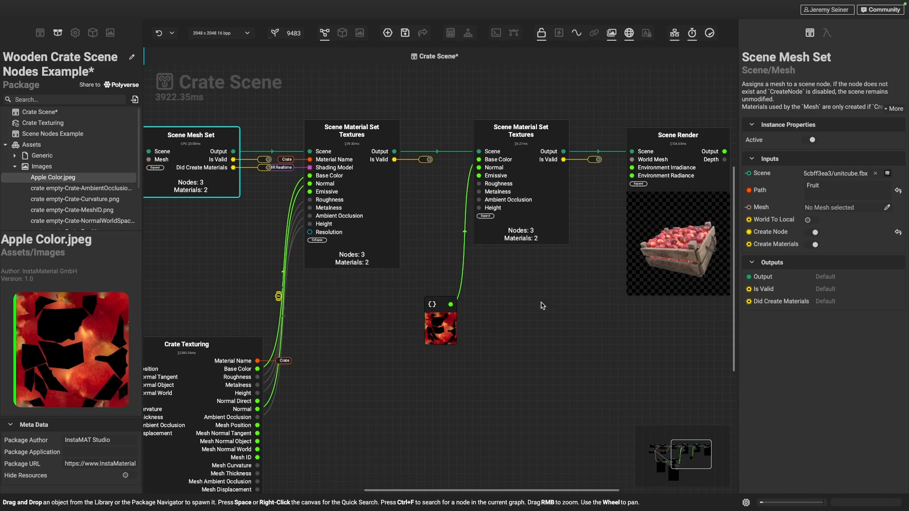
# - Check the Material Name settings of both Scene Material Set Textures nodes
pyautogui.click(537, 197)
pyautogui.click(375, 192)
pyautogui.click(537, 195)
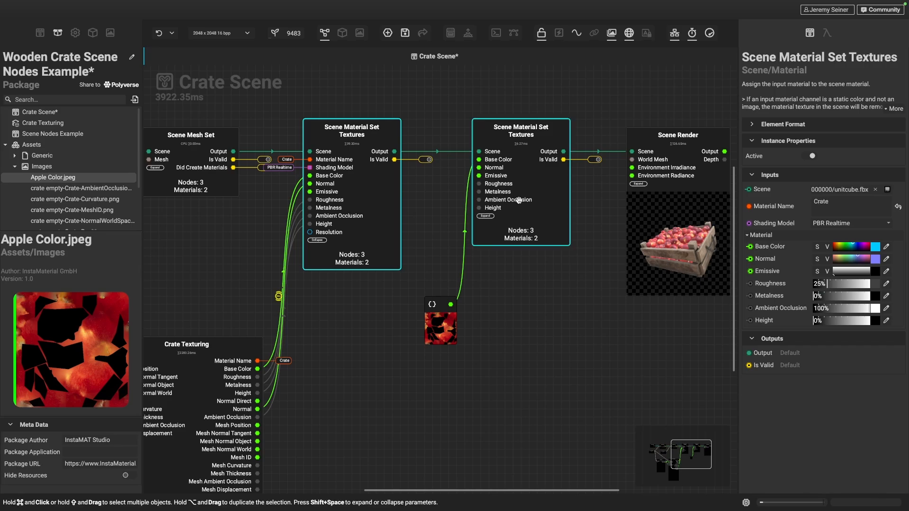
pyautogui.scroll(-5, 552, 337)
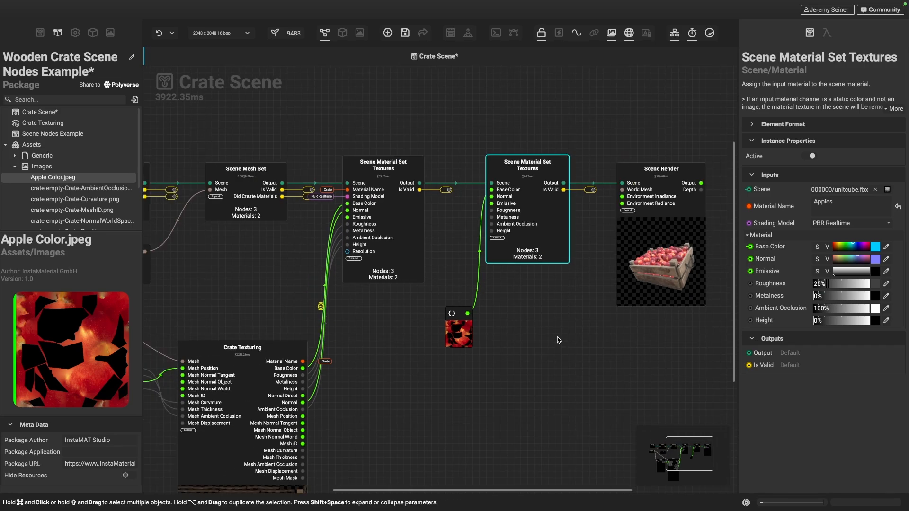
# - Move Scene Render out of the chain and expose the second Scene Material Set Textures node's Output as a graph output
pyautogui.moveTo(554, 295); pyautogui.dragTo(581, 175)
pyautogui.moveTo(573, 316); pyautogui.dragTo(527, 321, button='middle')
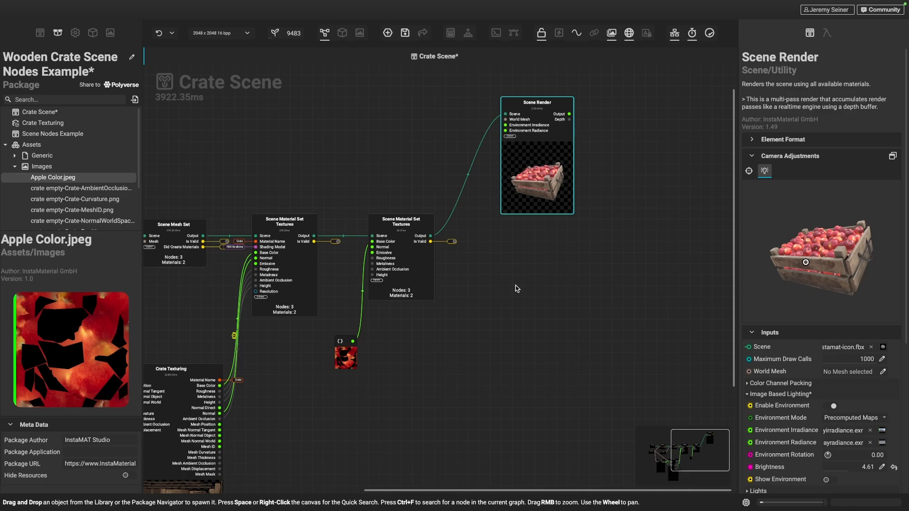
pyautogui.moveTo(525, 176); pyautogui.dragTo(514, 164)
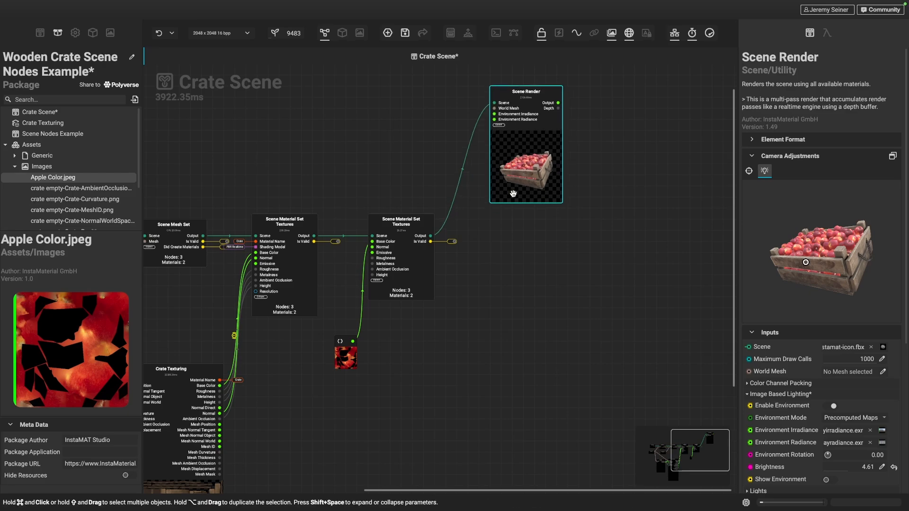
pyautogui.moveTo(431, 236); pyautogui.dragTo(516, 260)
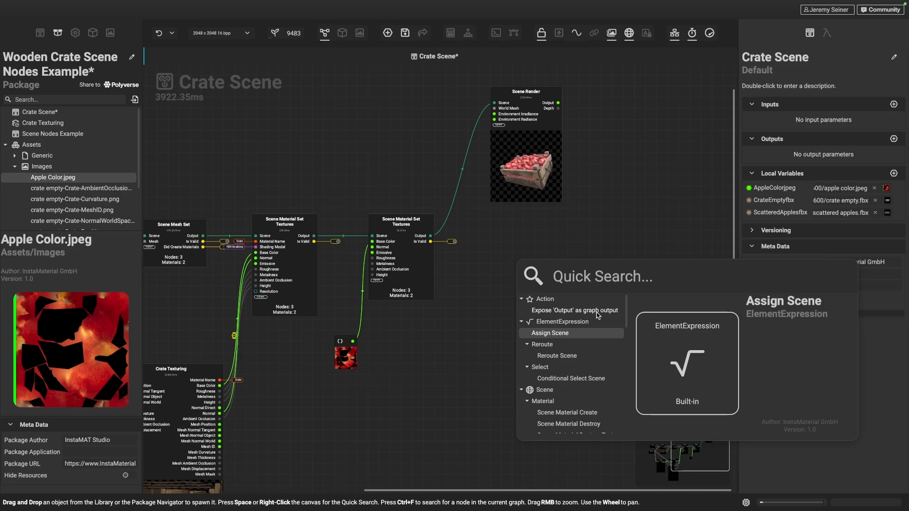
pyautogui.click(584, 312)
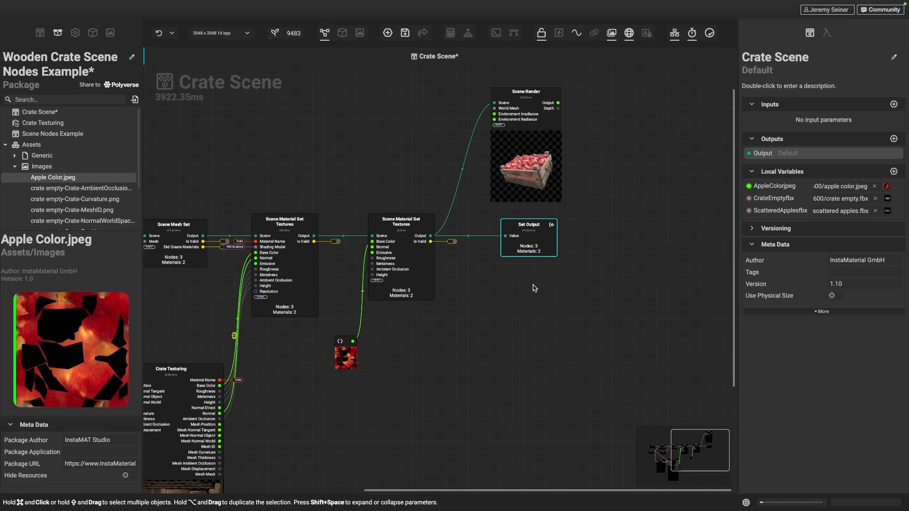
# - Delete the Scene Render node from the Crate Scene graph
pyautogui.scroll(3, 590, 184)
pyautogui.scroll(2, 588, 189)
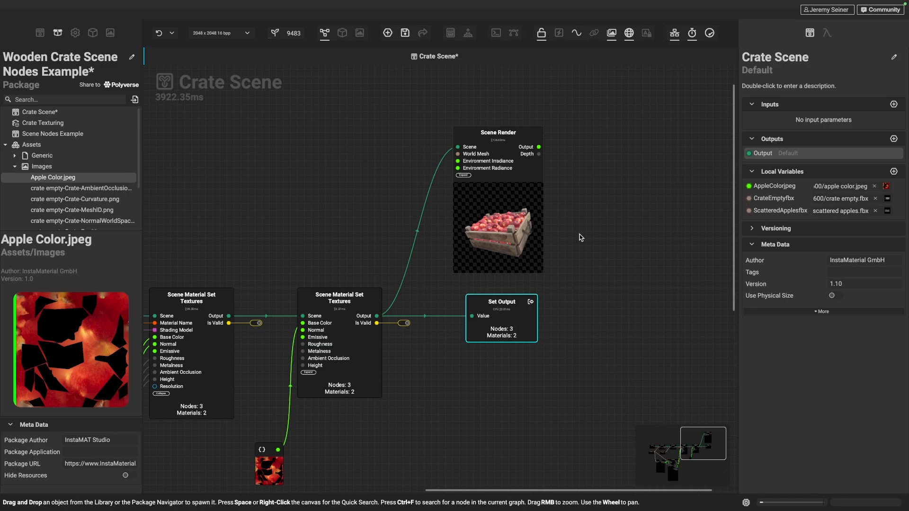
pyautogui.click(510, 227)
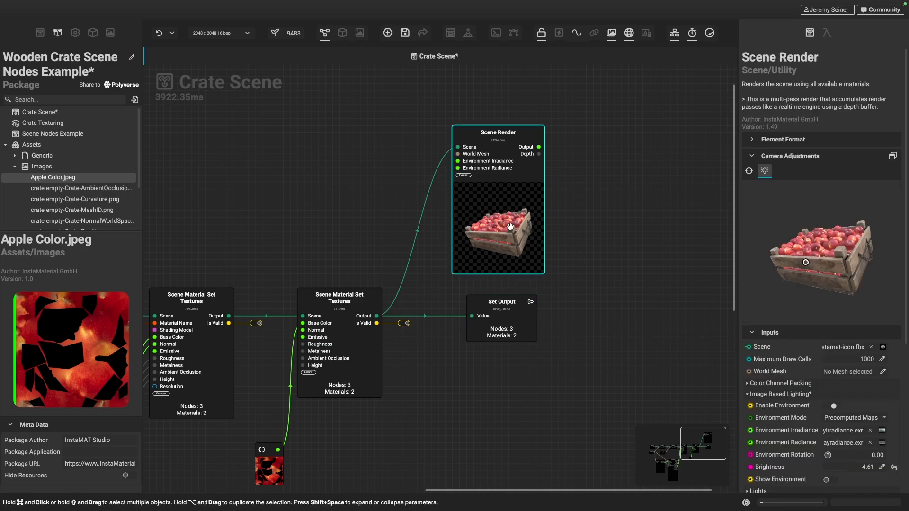
pyautogui.press('Delete')
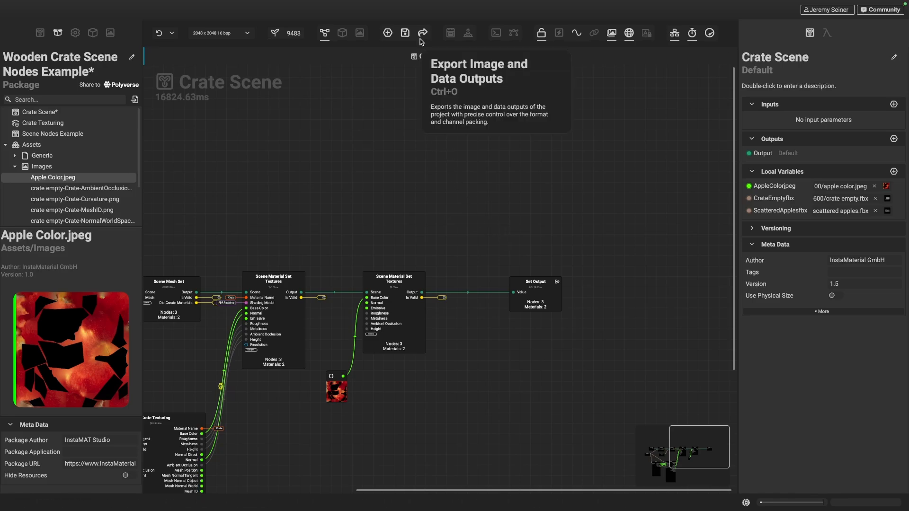
# - Export the graph's Output with PNG as the image format and .fbx as the mesh format
pyautogui.click(421, 35)
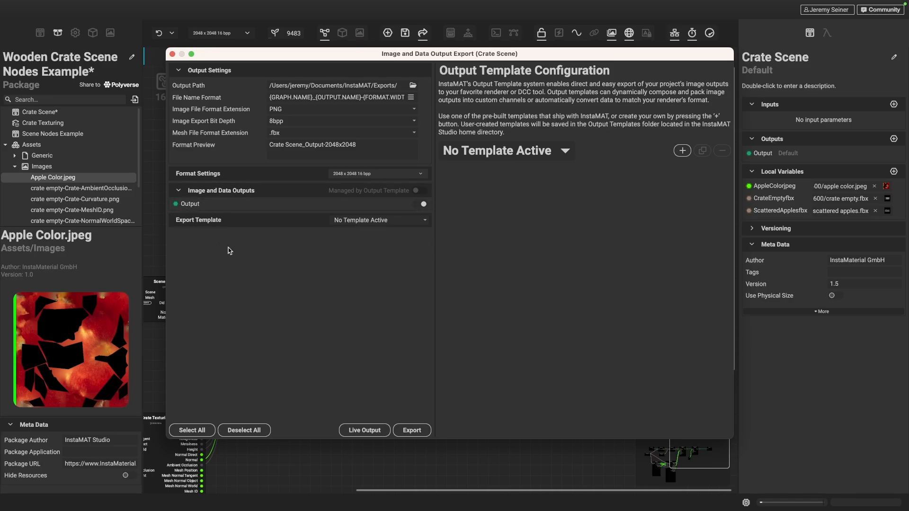
pyautogui.click(420, 206)
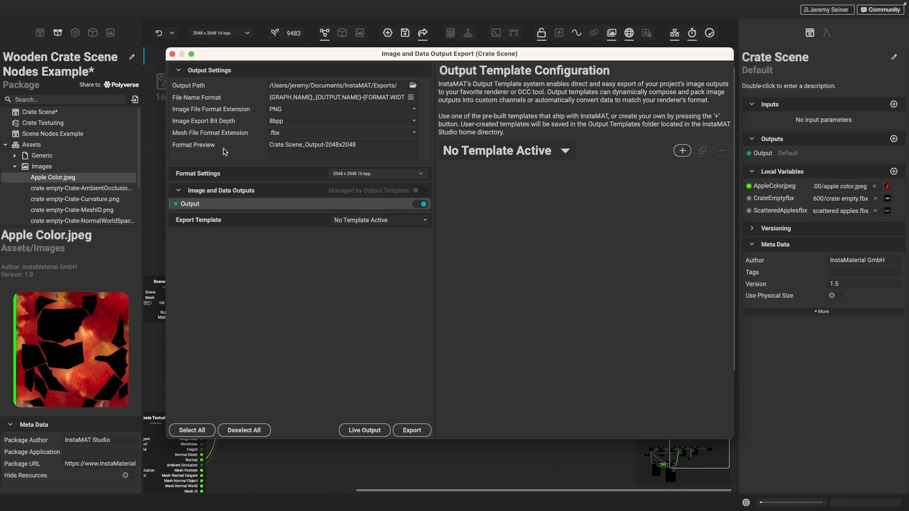
pyautogui.click(415, 110)
pyautogui.click(434, 113)
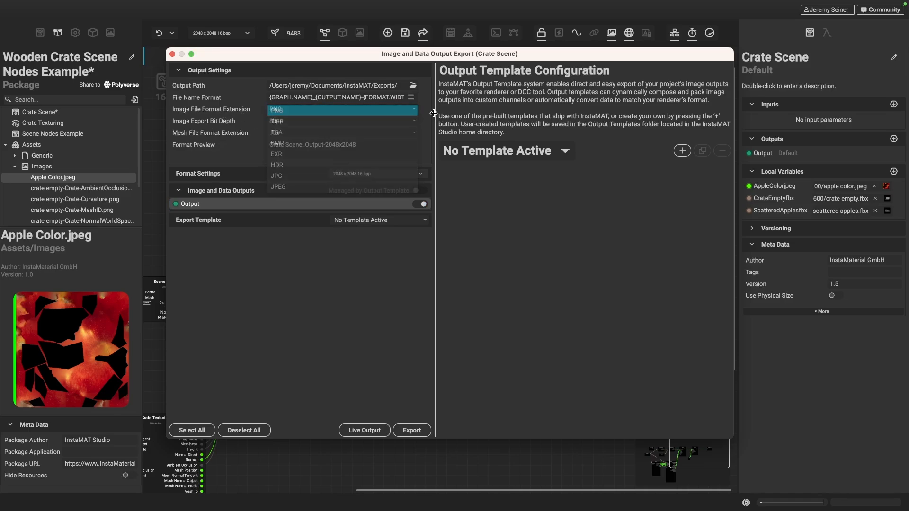
pyautogui.click(411, 134)
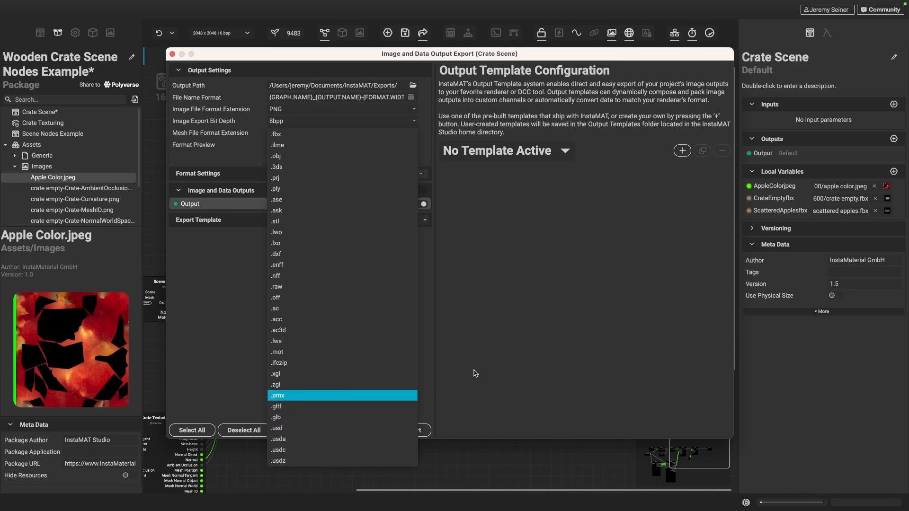
pyautogui.click(330, 139)
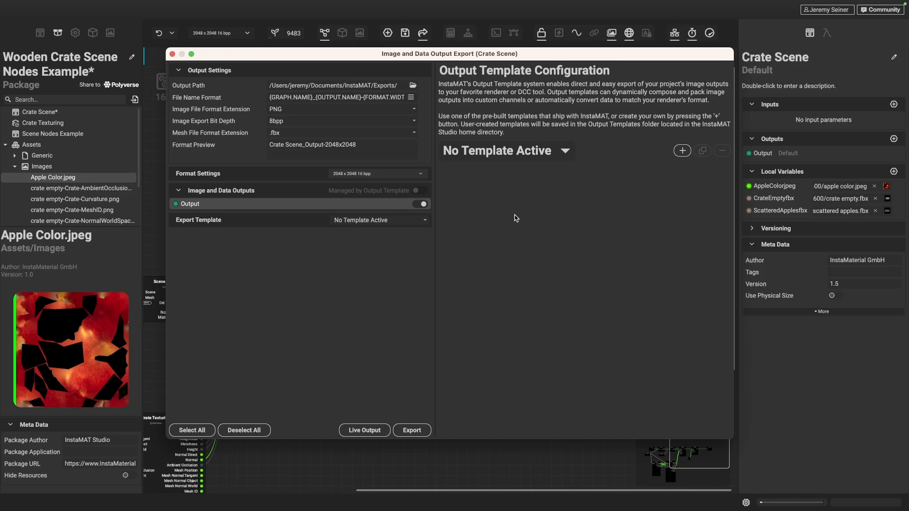
pyautogui.click(419, 431)
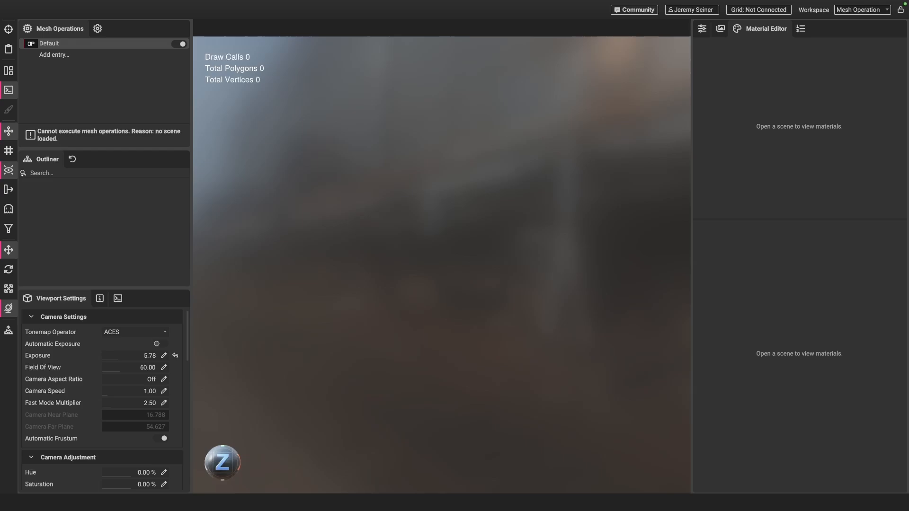
# - Switch to the mesh operations application, load the exported Crate Scene_Output-2048x2048.fbx, and view the whole crate
pyautogui.moveTo(374, 405); pyautogui.dragTo(435, 232)
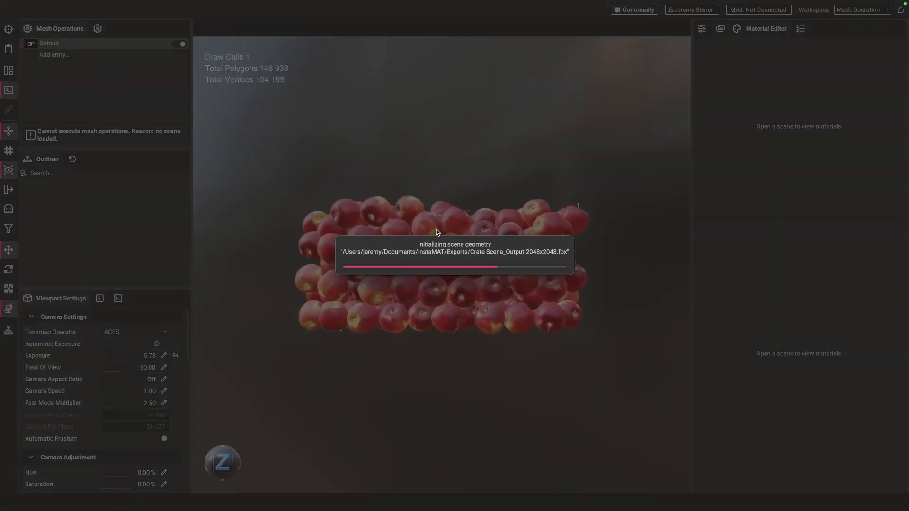
pyautogui.scroll(-2, 438, 236)
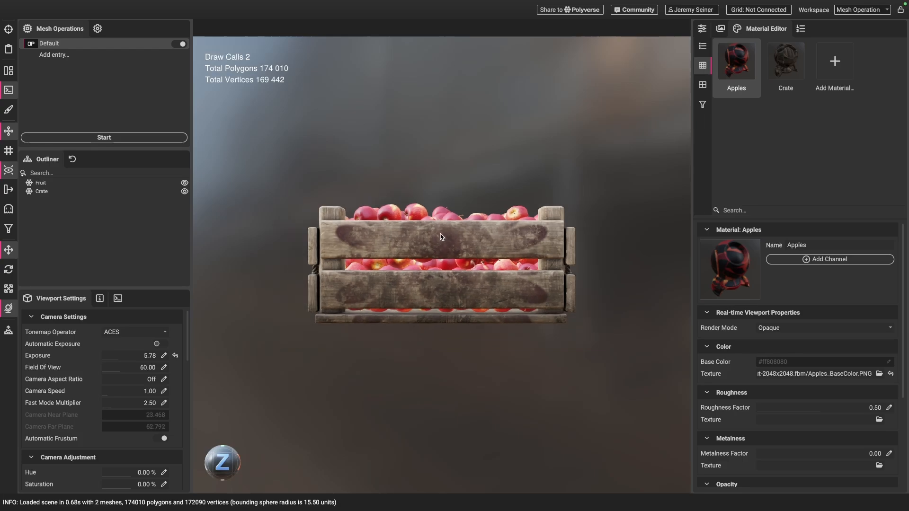
# - Orbit around the imported crate and inspect the separate Fruit and Crate meshes by selecting each in turn, ending with nothing selected
pyautogui.moveTo(452, 247); pyautogui.dragTo(446, 251)
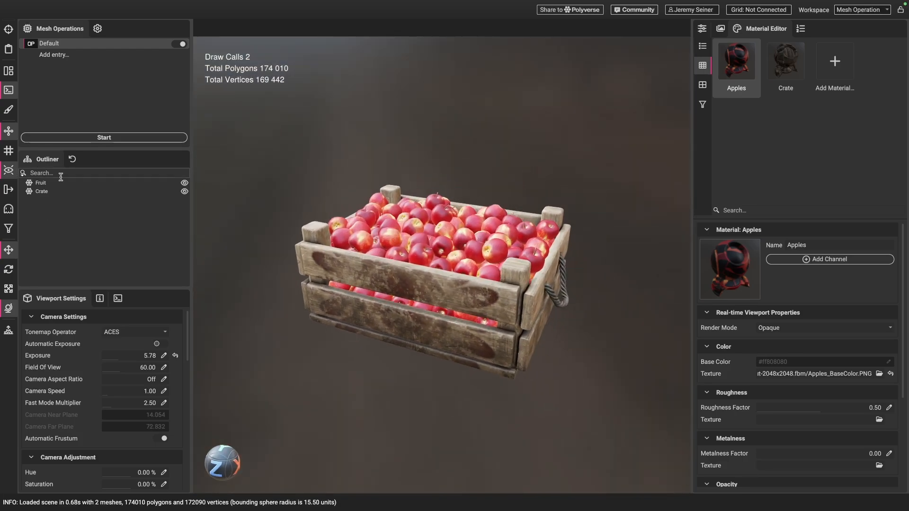
pyautogui.click(42, 182)
pyautogui.click(43, 192)
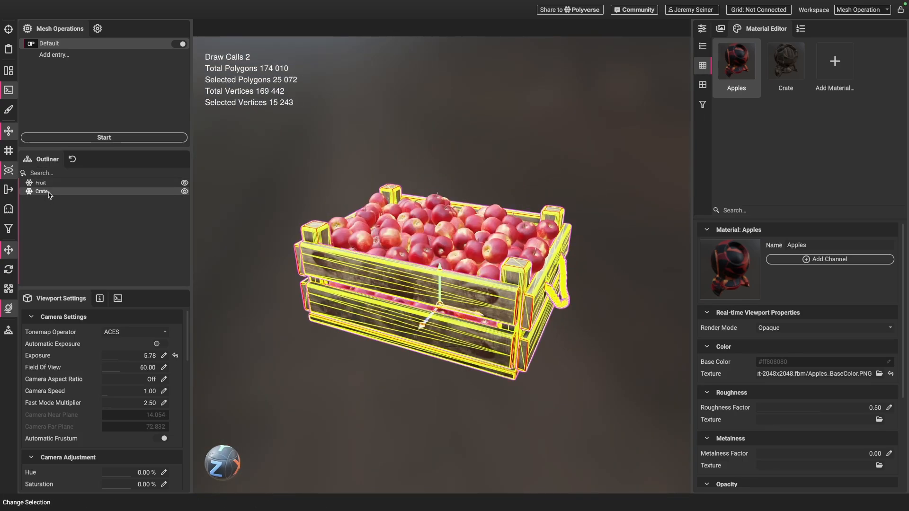
pyautogui.click(42, 183)
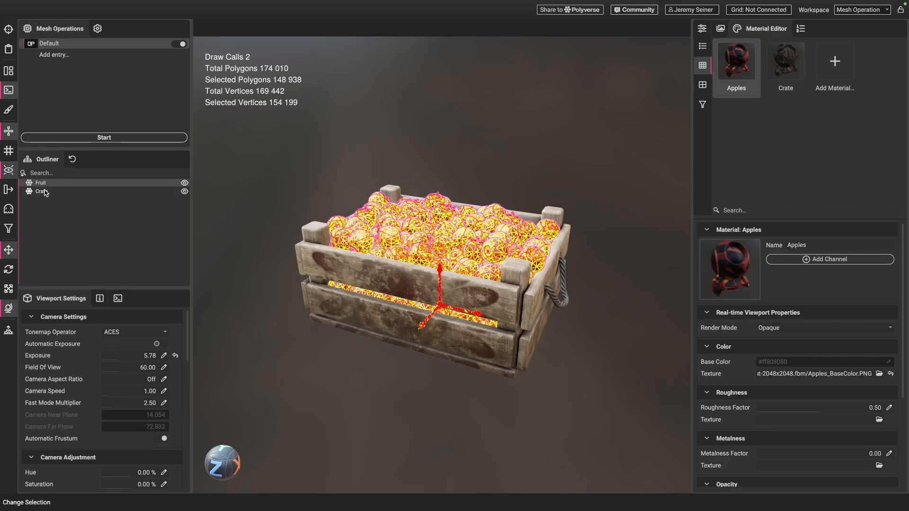
pyautogui.click(43, 191)
pyautogui.click(44, 183)
pyautogui.click(43, 191)
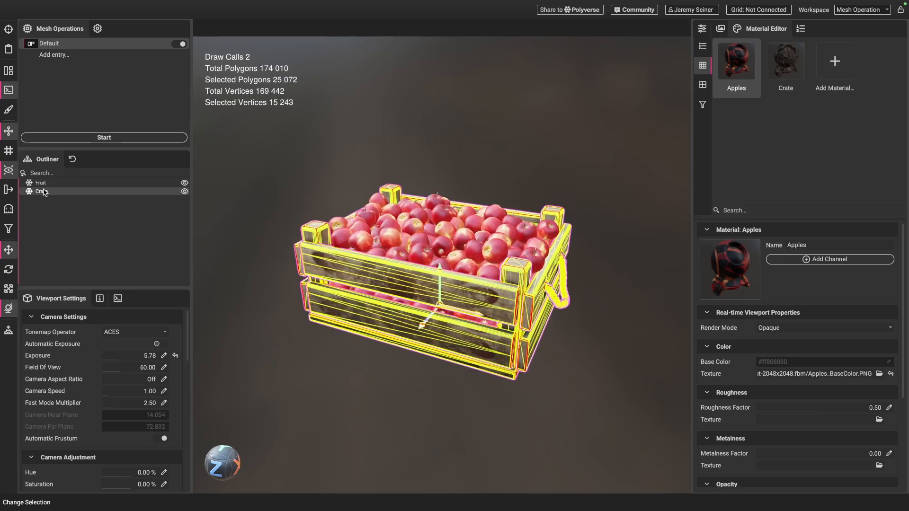
pyautogui.click(56, 213)
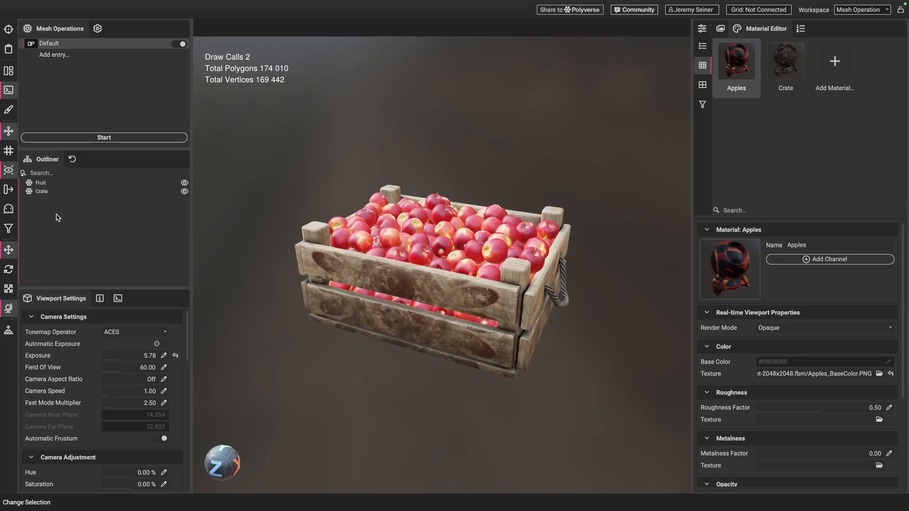
# - Compare the imported Apples and Crate materials
pyautogui.click(782, 66)
pyautogui.click(739, 68)
pyautogui.click(784, 69)
pyautogui.click(747, 70)
pyautogui.click(787, 68)
pyautogui.click(748, 69)
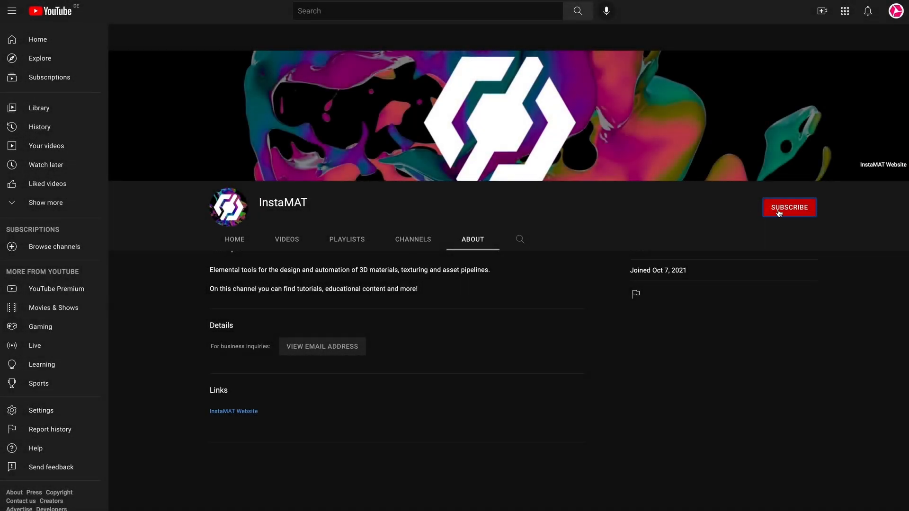
# - Switch to YouTube, subscribe to the InstaMAT channel, and set its notification preference
pyautogui.click(794, 209)
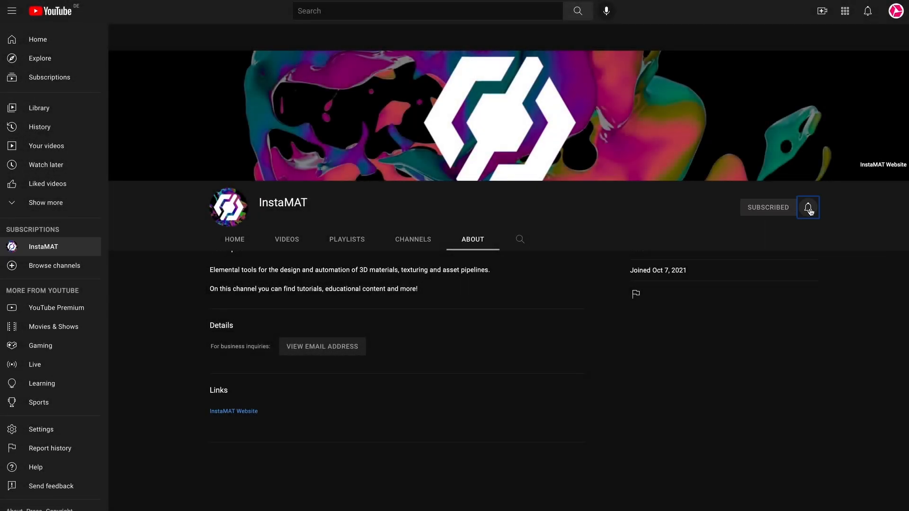
pyautogui.click(808, 207)
pyautogui.click(839, 230)
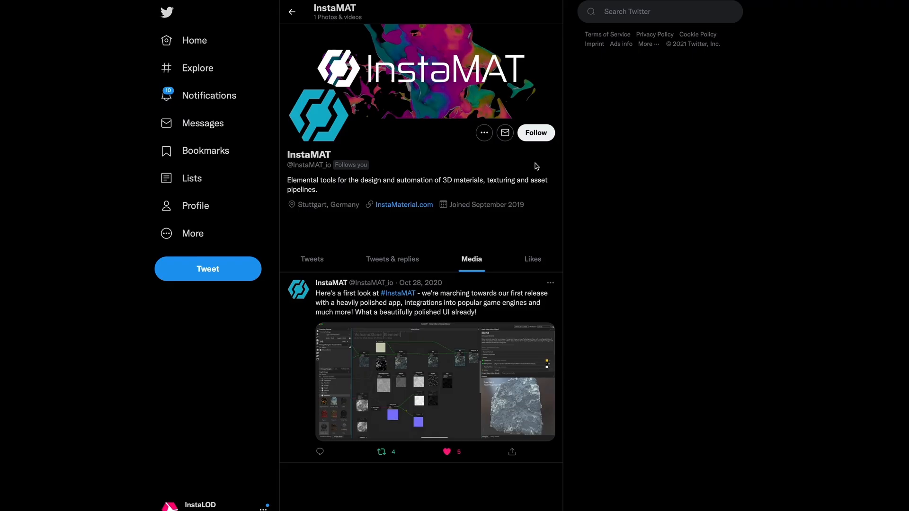
# - Switch to Twitter, follow the InstaMAT account, and turn on its notifications
pyautogui.click(535, 137)
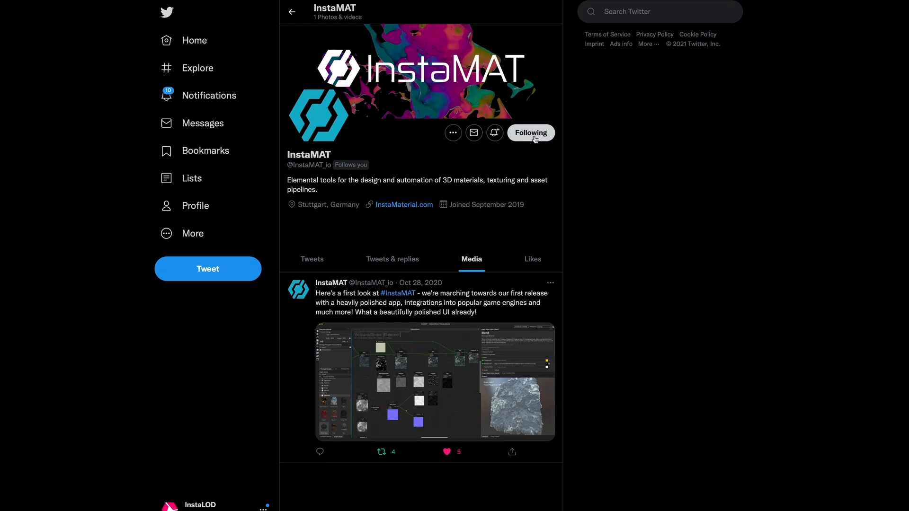
pyautogui.click(495, 134)
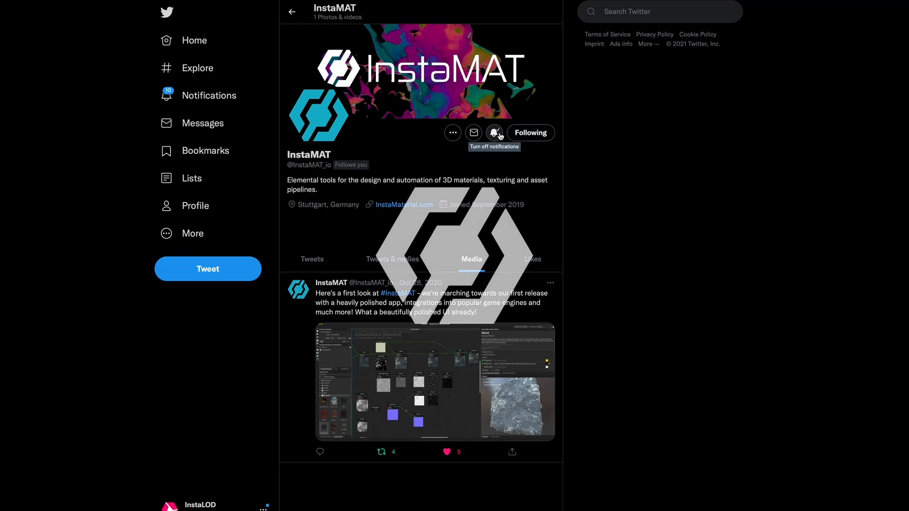